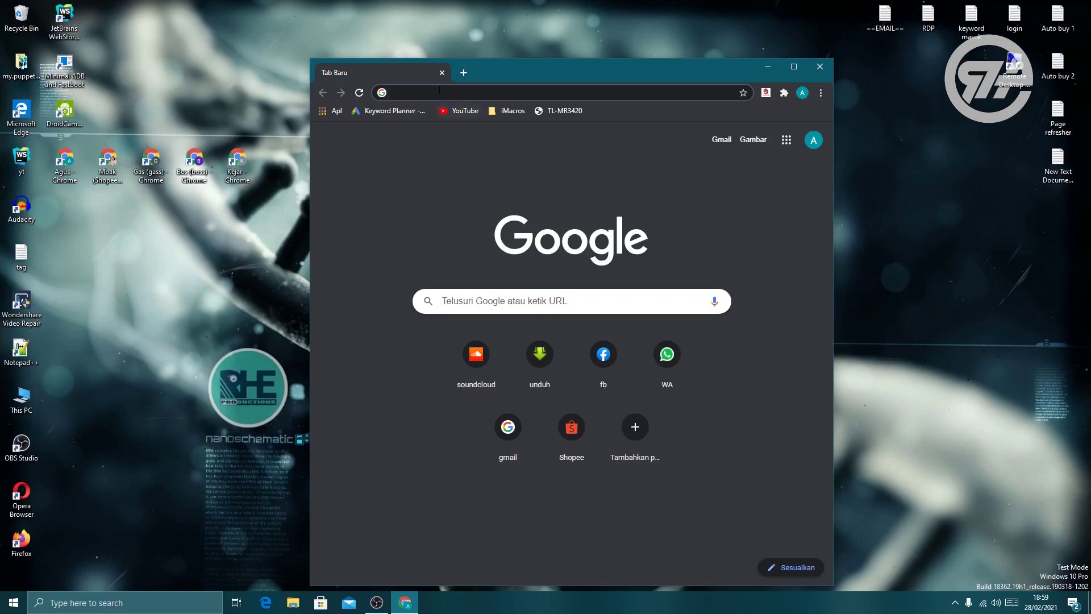
Step: Open torproject.org/download and download the Tor Browser installer for Windows
{"action": "left_click", "coordinate": [437, 91]}
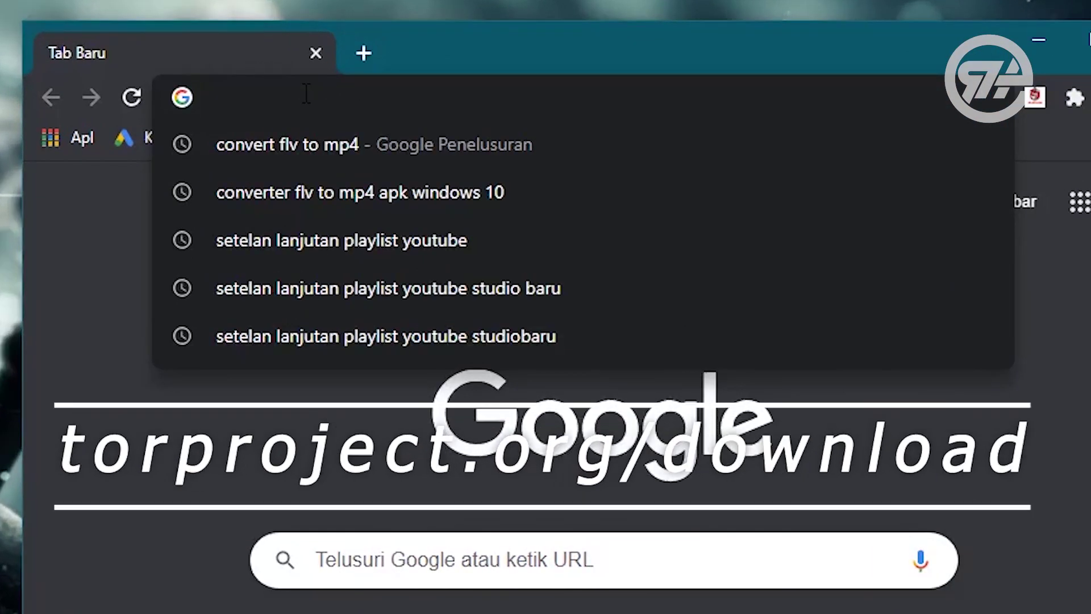
{"action": "type", "text": "torproject"}
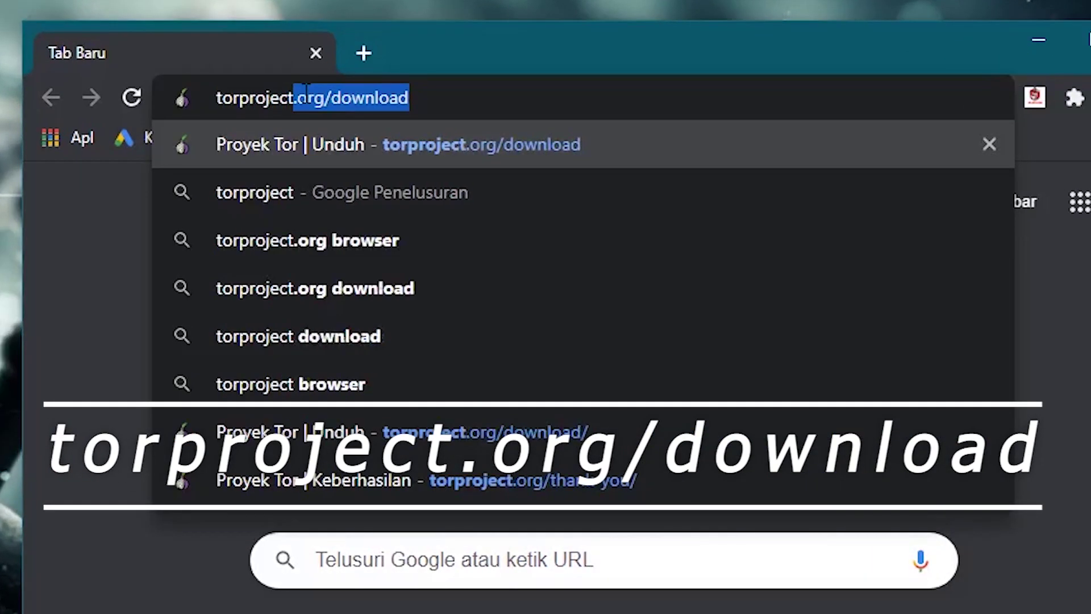
{"action": "type", "text": ".org/"}
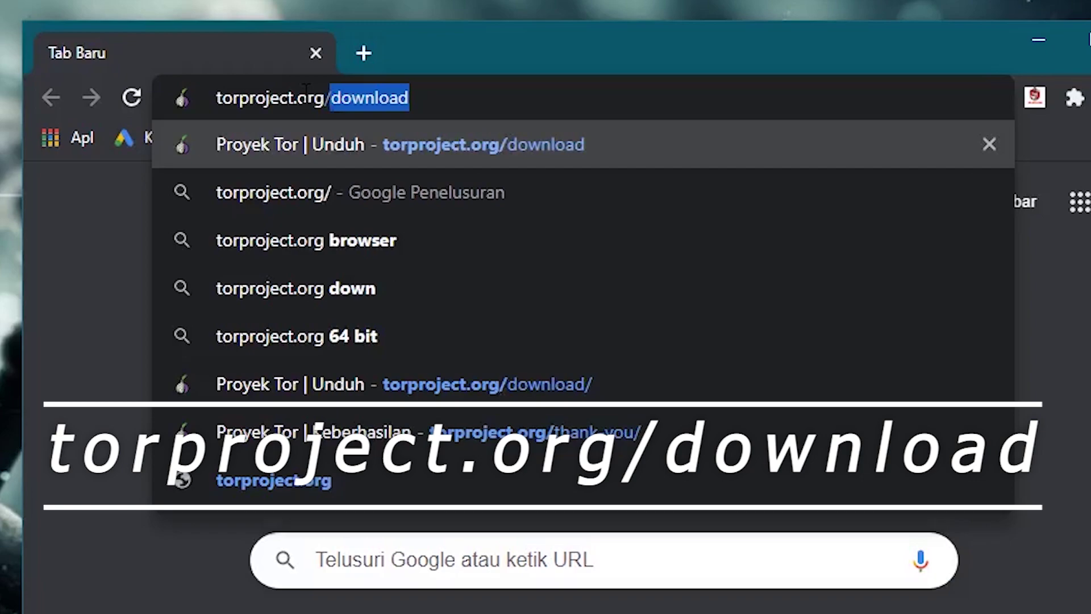
{"action": "type", "text": "download"}
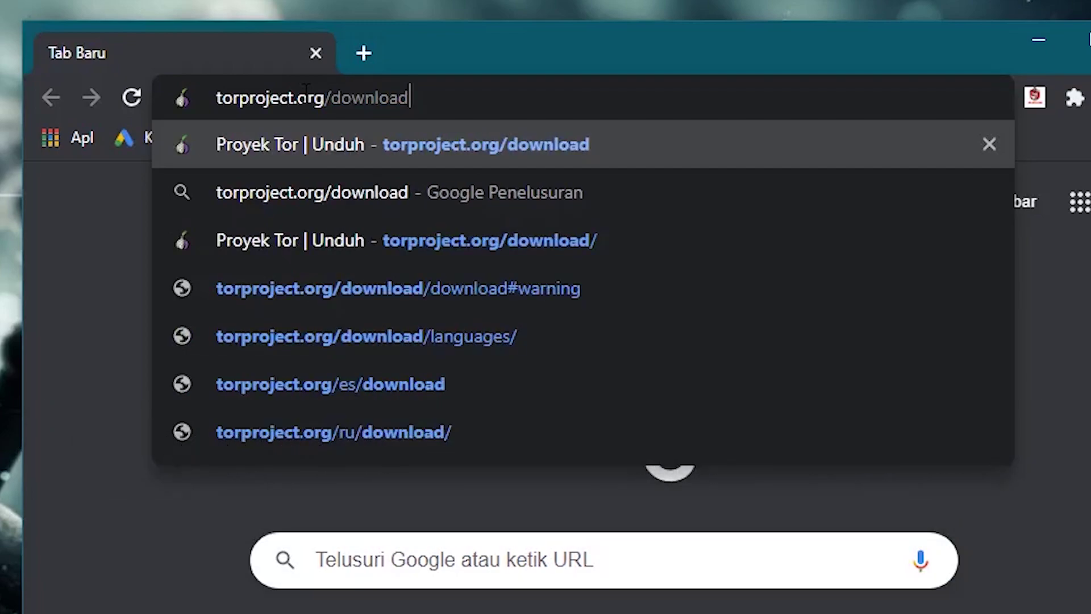
{"action": "key", "text": "Return"}
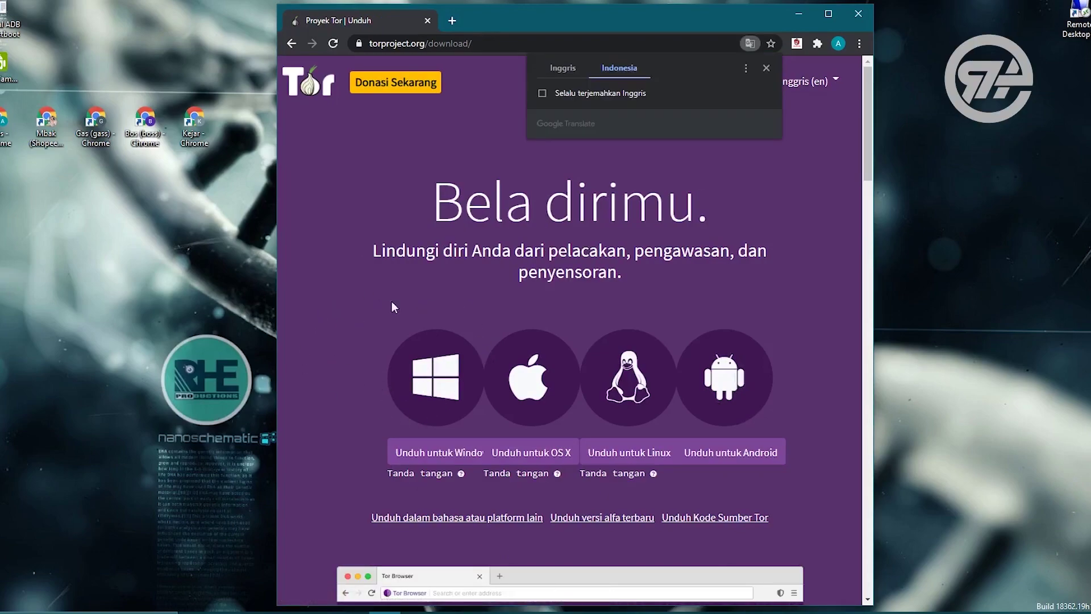
{"action": "left_click", "coordinate": [436, 378]}
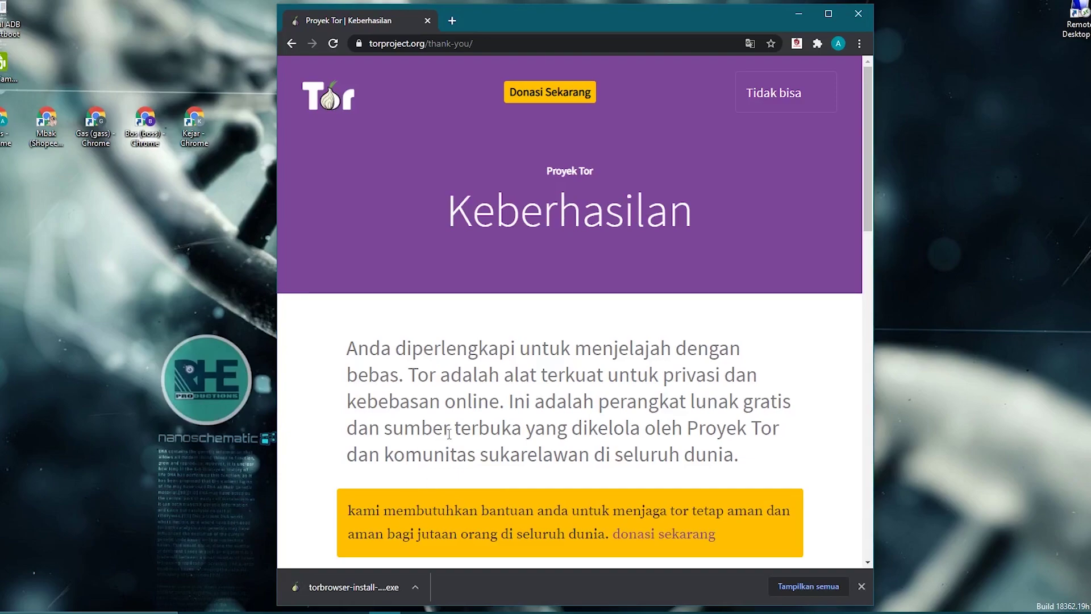
Step: Run the downloaded Tor Browser installer and choose Bahasa Indonesia as the installer language
{"action": "left_click", "coordinate": [357, 585]}
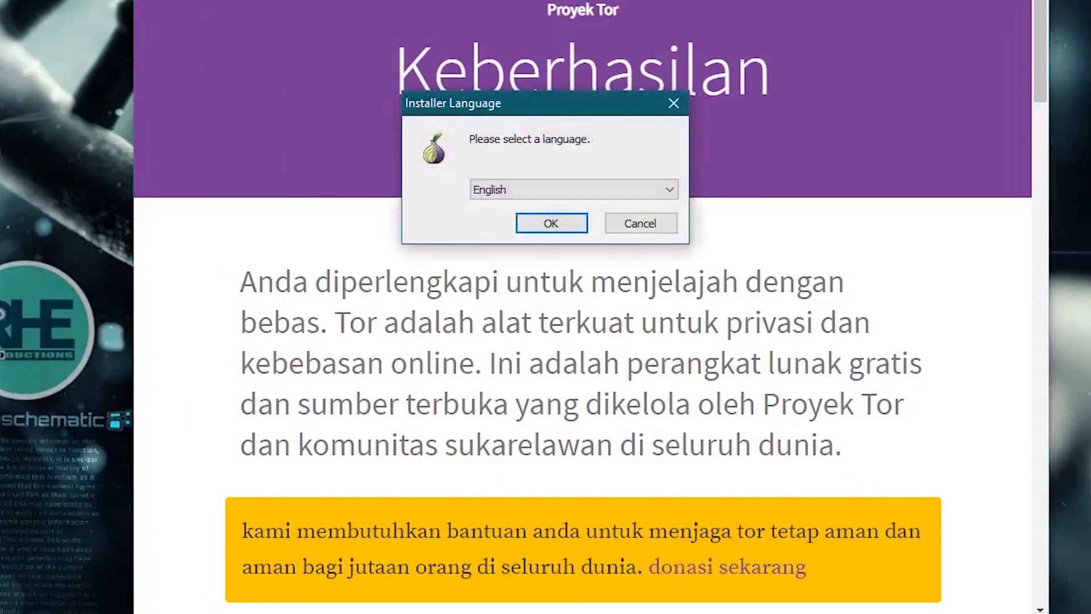
{"action": "left_click", "coordinate": [671, 190]}
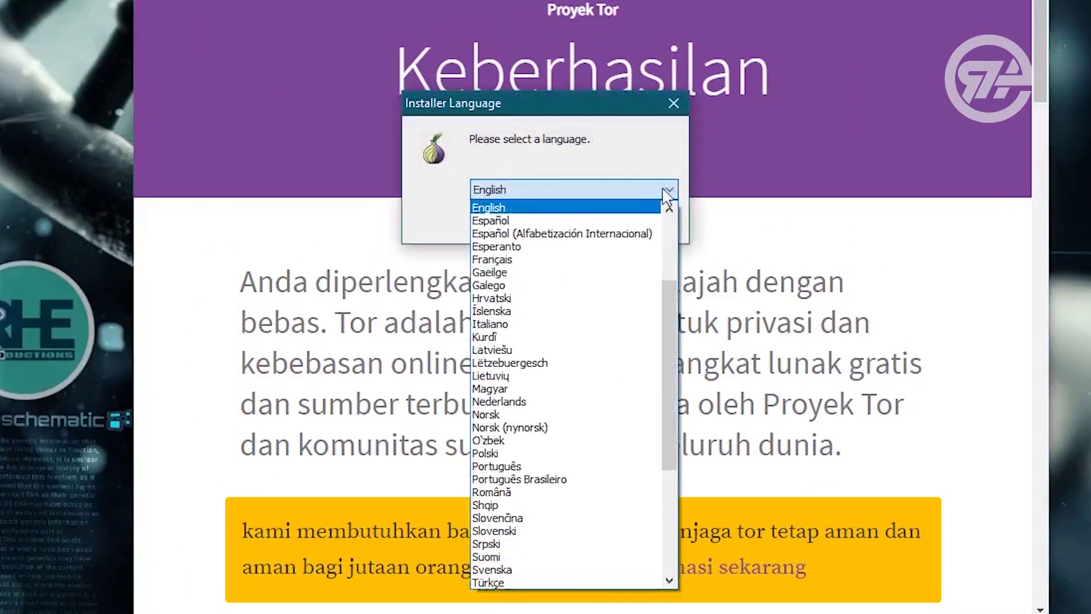
{"action": "scroll", "coordinate": [545, 273], "scroll_direction": "up", "scroll_amount": 4}
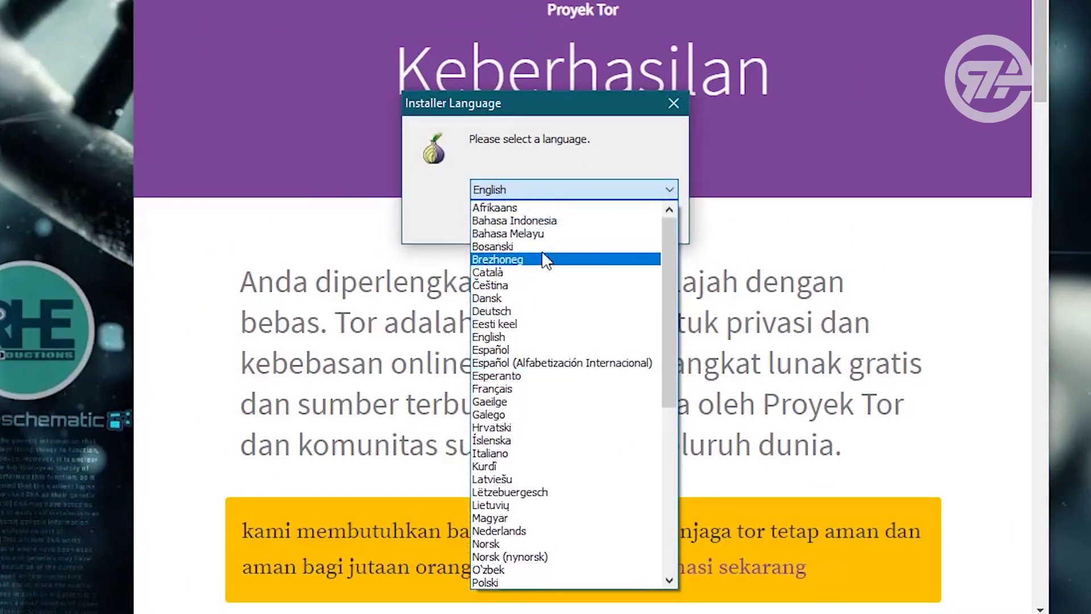
{"action": "left_click", "coordinate": [547, 225]}
{"action": "left_click", "coordinate": [565, 227]}
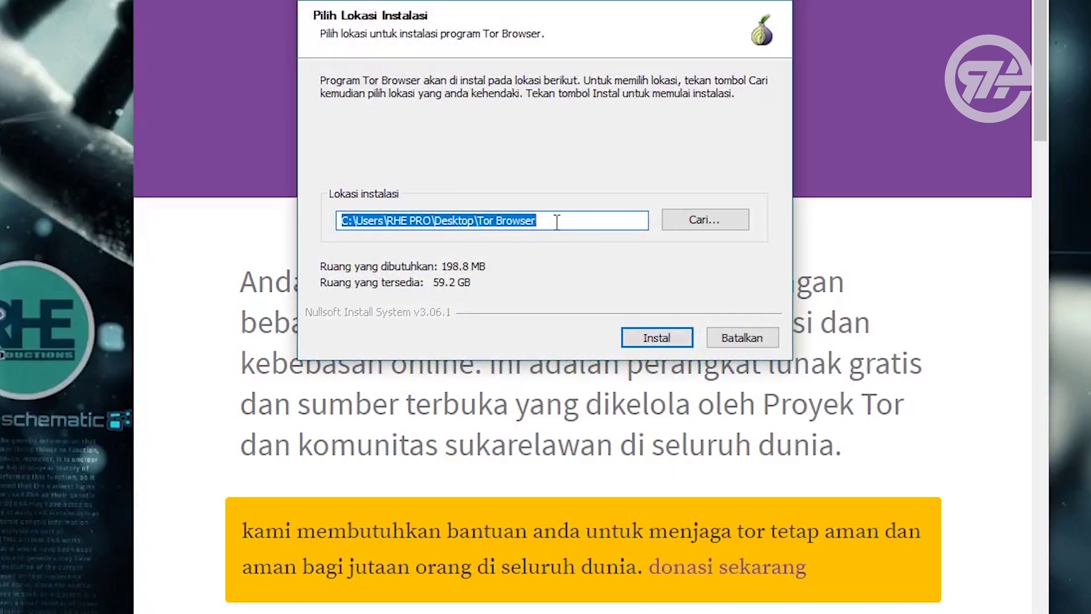
Step: Install Tor Browser in the default desktop folder and finish setup without launching it or adding Start Menu and desktop shortcuts
{"action": "left_click", "coordinate": [557, 222]}
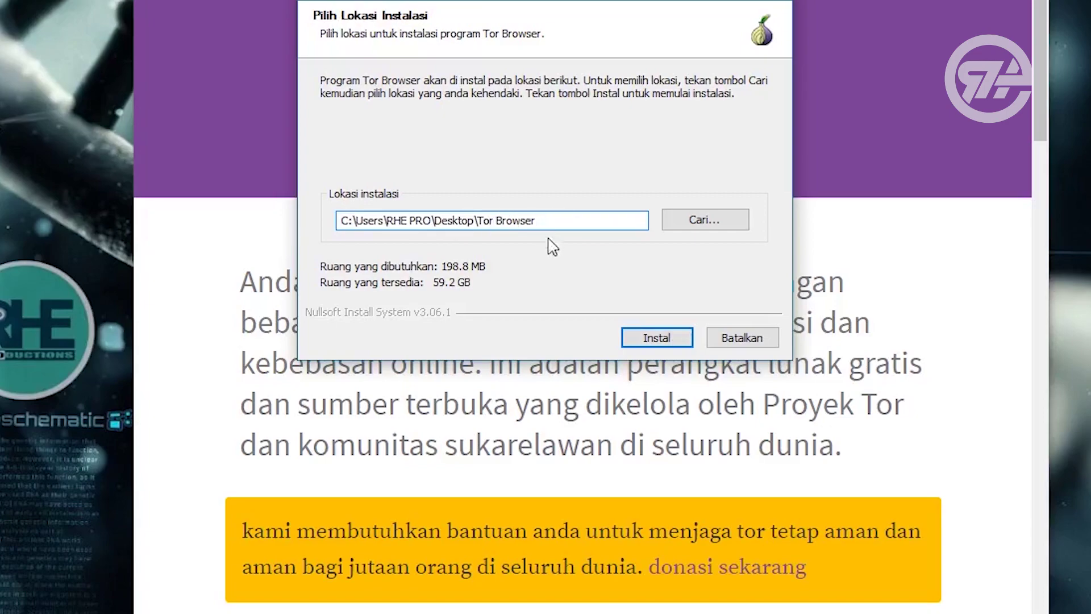
{"action": "left_click", "coordinate": [656, 340]}
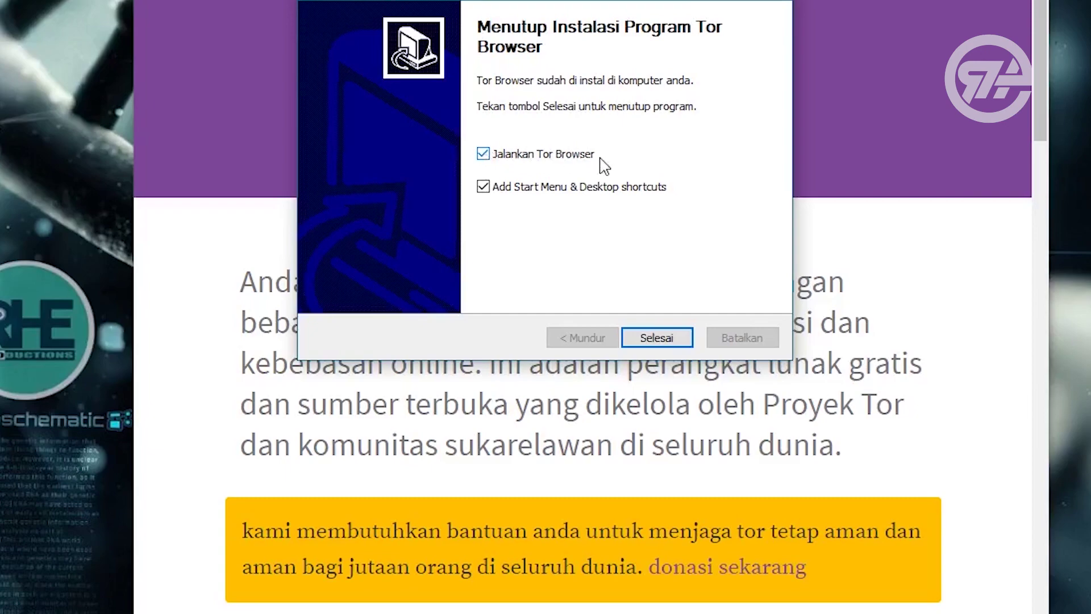
{"action": "left_click", "coordinate": [484, 153]}
{"action": "left_click", "coordinate": [484, 186]}
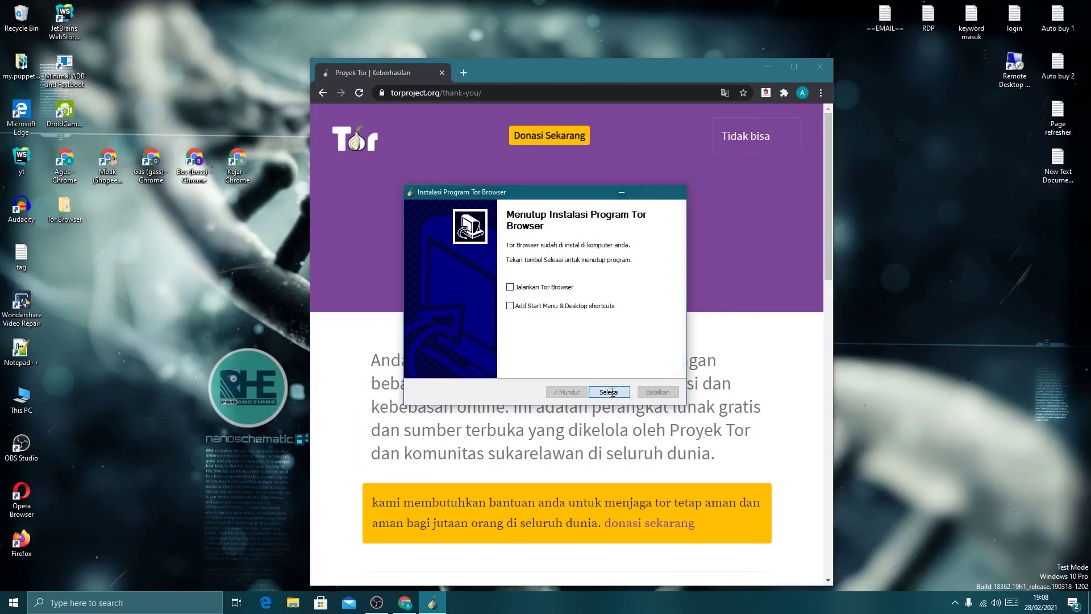
{"action": "left_click", "coordinate": [660, 339]}
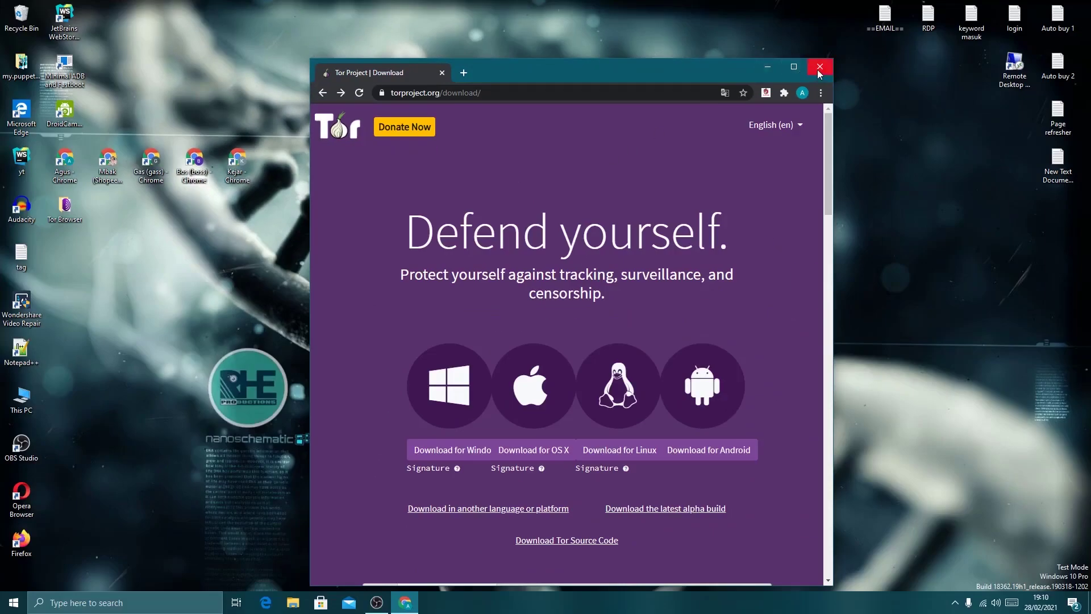
Step: Close the web browser and launch torbrowser-install-win64-10.0.12_en-US from the Downloads folder in File Explorer
{"action": "left_click", "coordinate": [819, 69]}
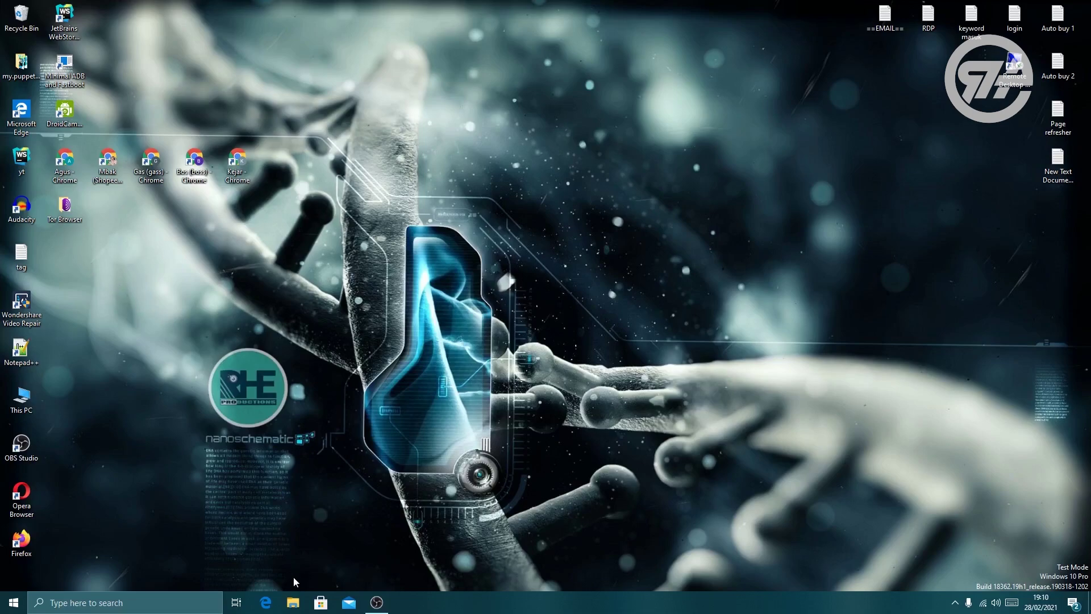
{"action": "left_click", "coordinate": [294, 598]}
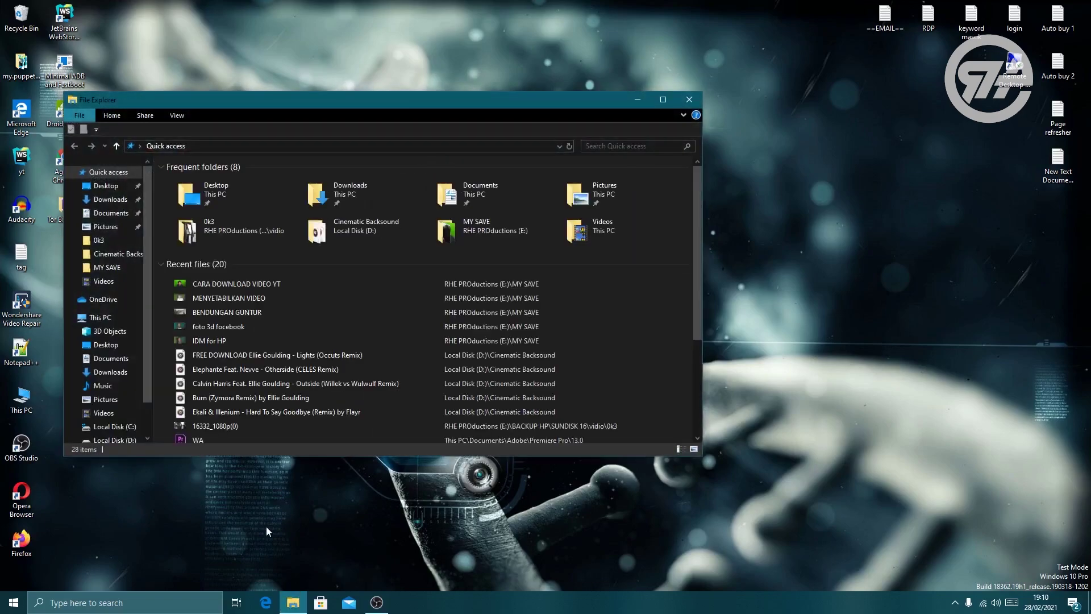
{"action": "left_click_drag", "start_coordinate": [232, 101], "coordinate": [443, 108]}
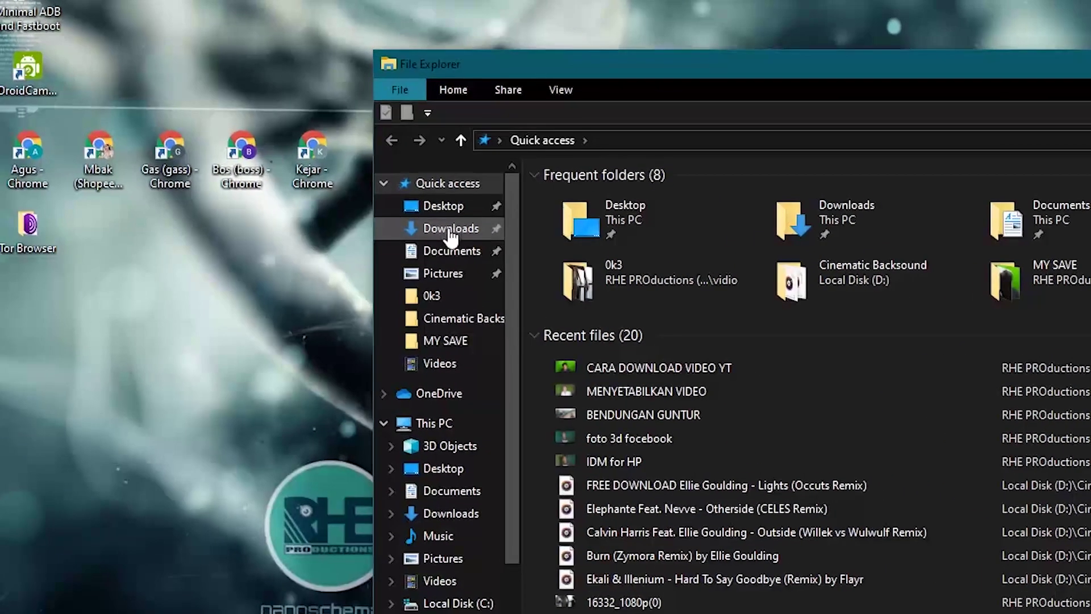
{"action": "left_click", "coordinate": [322, 209]}
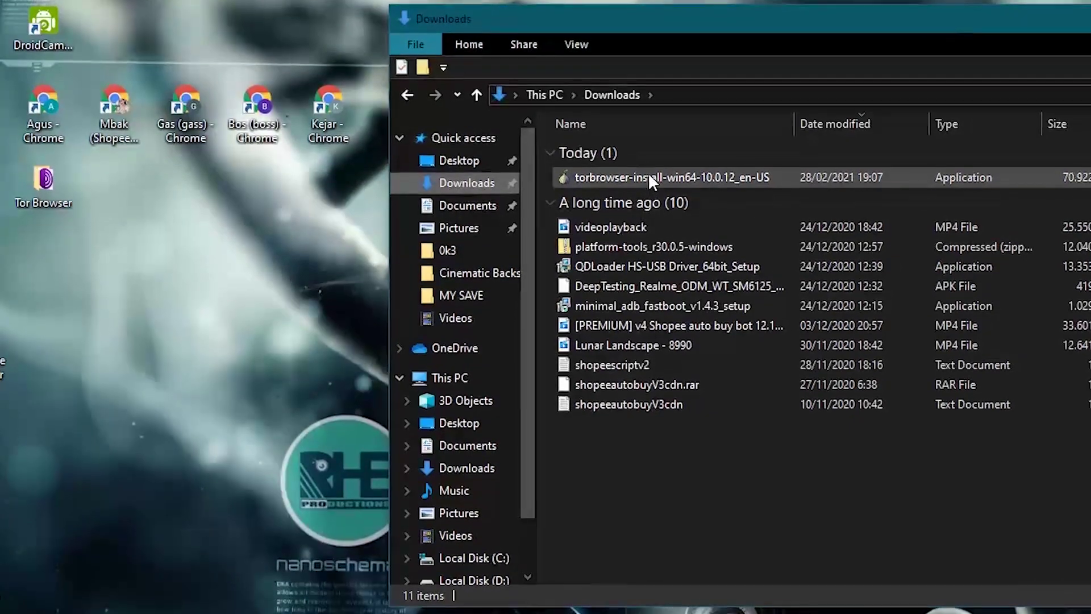
{"action": "double_click", "coordinate": [650, 189]}
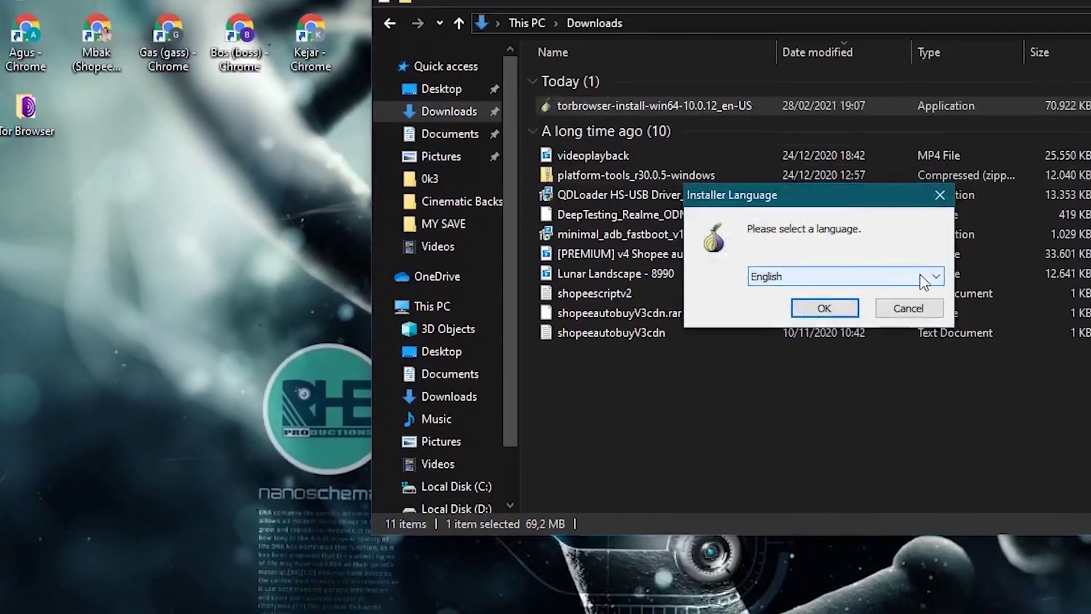
Step: Choose Bahasa Indonesia as the language for the second Tor Browser installation
{"action": "left_click", "coordinate": [870, 312]}
{"action": "scroll", "coordinate": [865, 294], "scroll_direction": "up", "scroll_amount": 4}
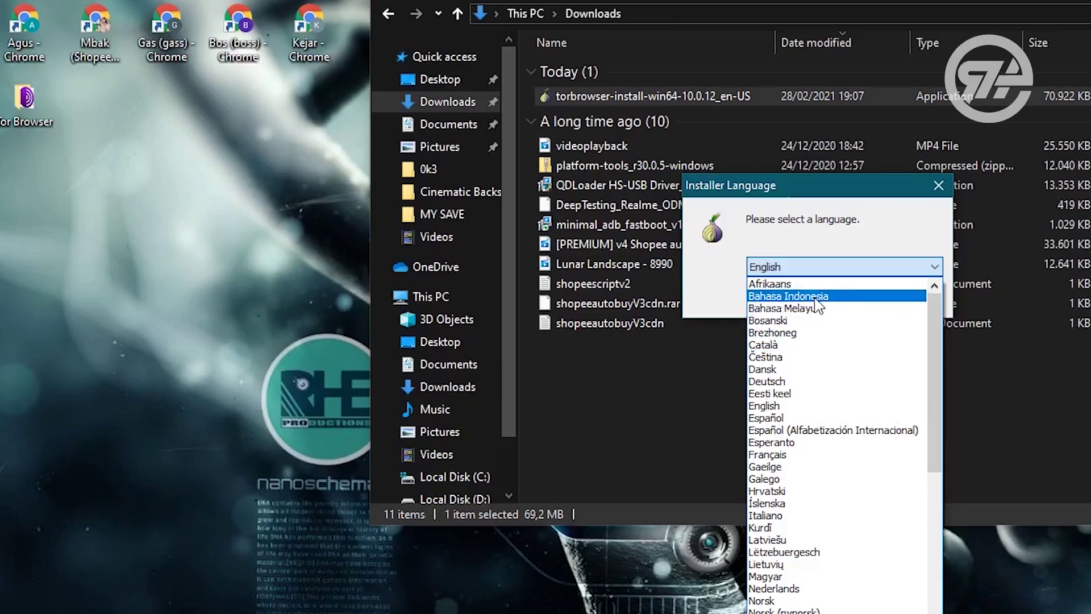
{"action": "left_click", "coordinate": [830, 298]}
{"action": "left_click", "coordinate": [824, 298]}
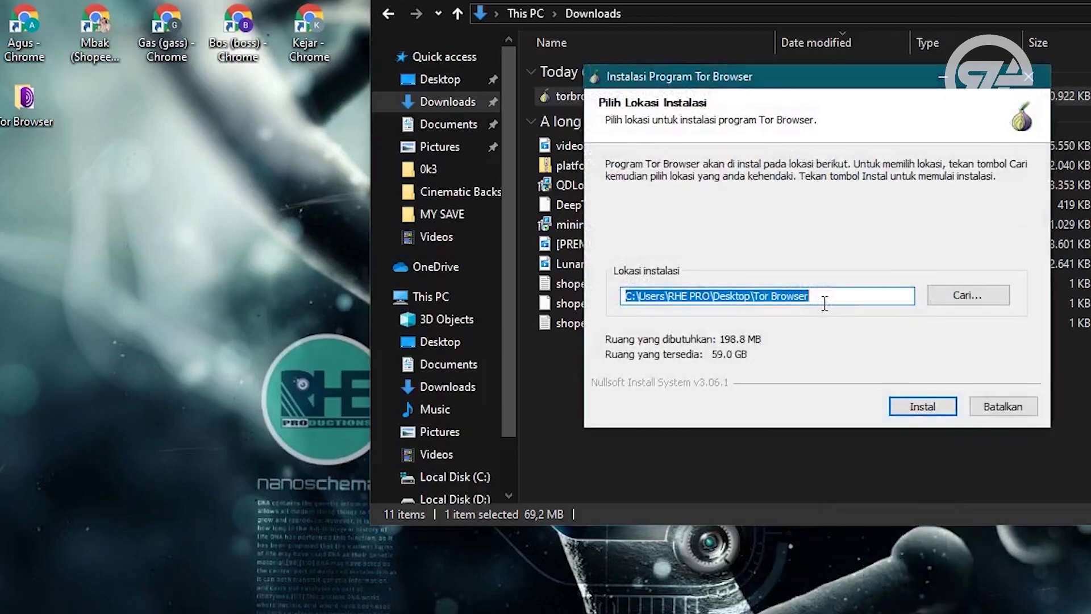
Step: Install the second copy into a desktop folder named Tor Browser2, finishing without launching it or adding shortcuts
{"action": "left_click", "coordinate": [816, 294]}
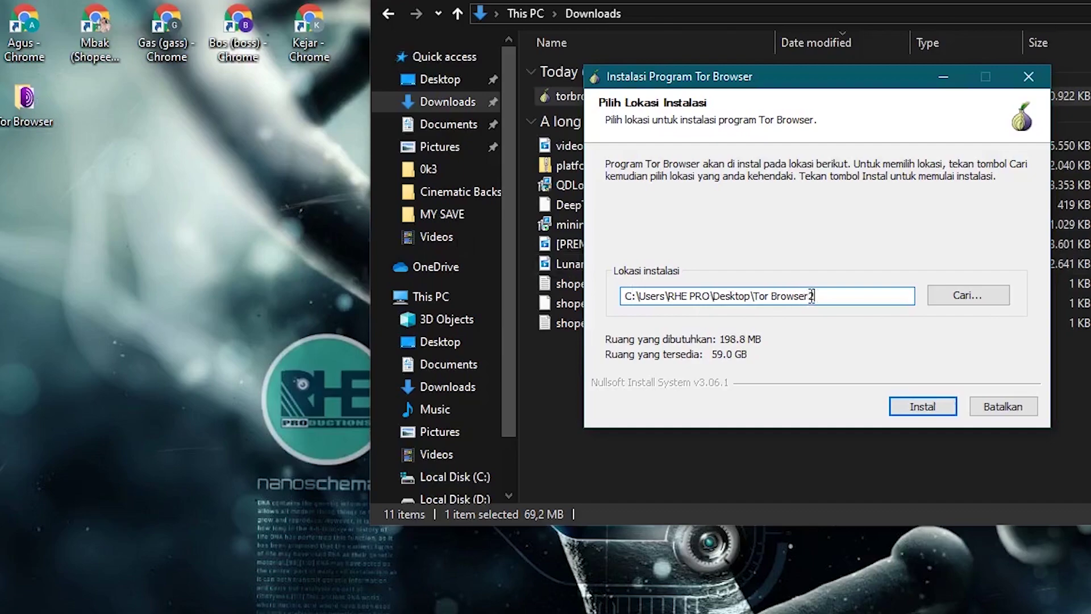
{"action": "left_click", "coordinate": [931, 410]}
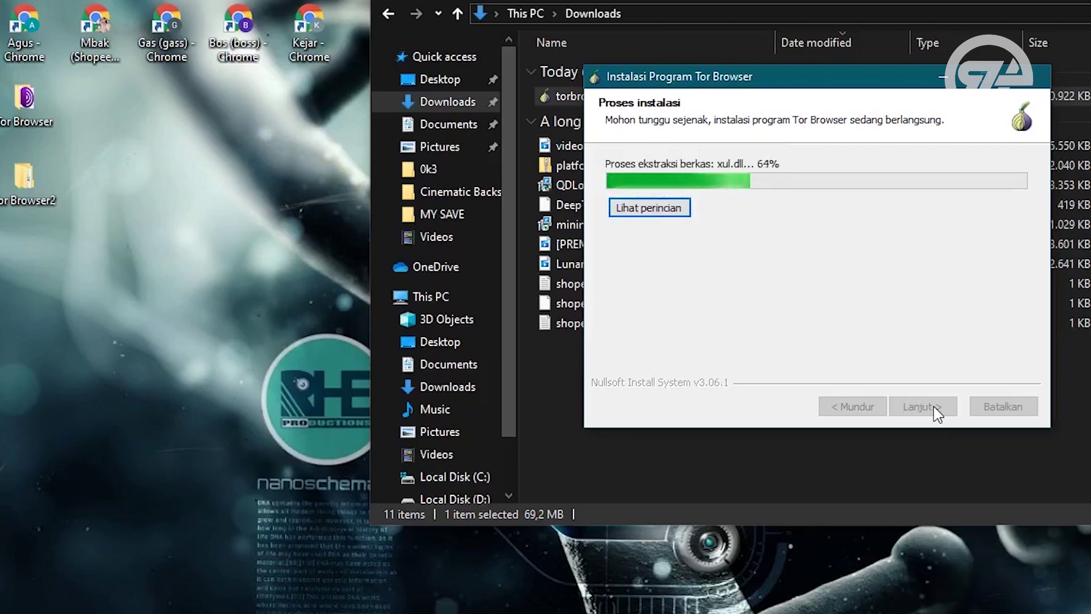
{"action": "left_click", "coordinate": [760, 264]}
{"action": "left_click", "coordinate": [759, 233]}
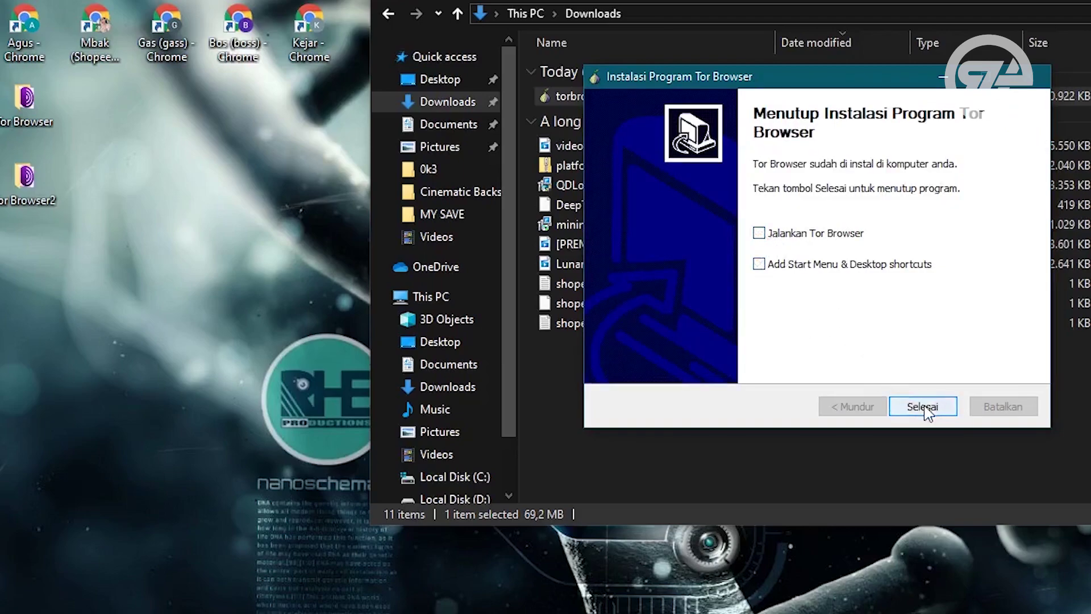
{"action": "left_click", "coordinate": [923, 406]}
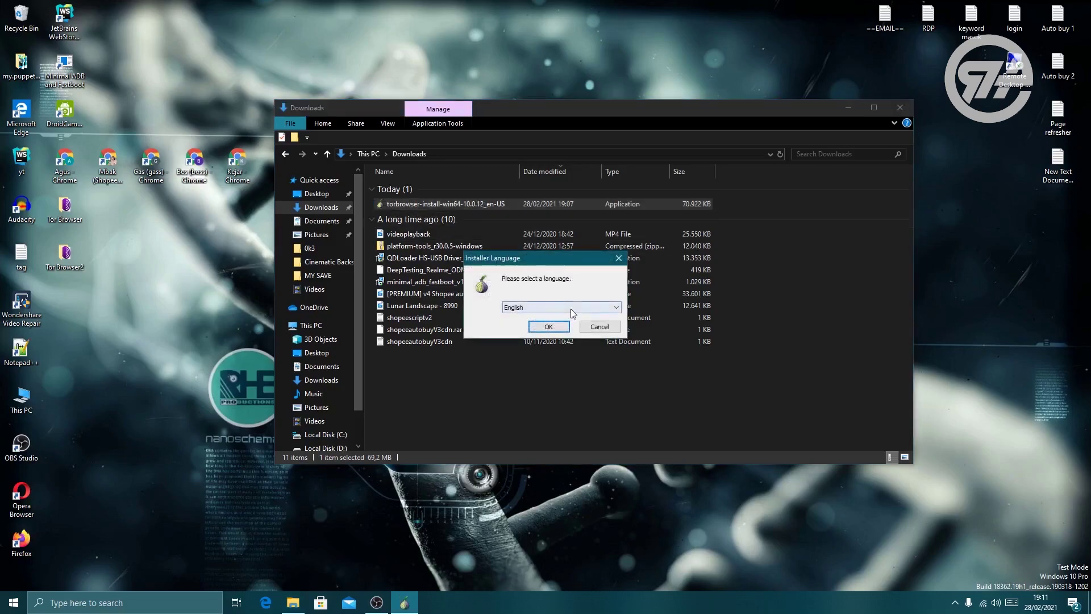
Step: Choose Bahasa Indonesia as the installer language for the third Tor Browser copy
{"action": "left_click", "coordinate": [569, 309]}
{"action": "scroll", "coordinate": [549, 352], "scroll_direction": "up", "scroll_amount": 3}
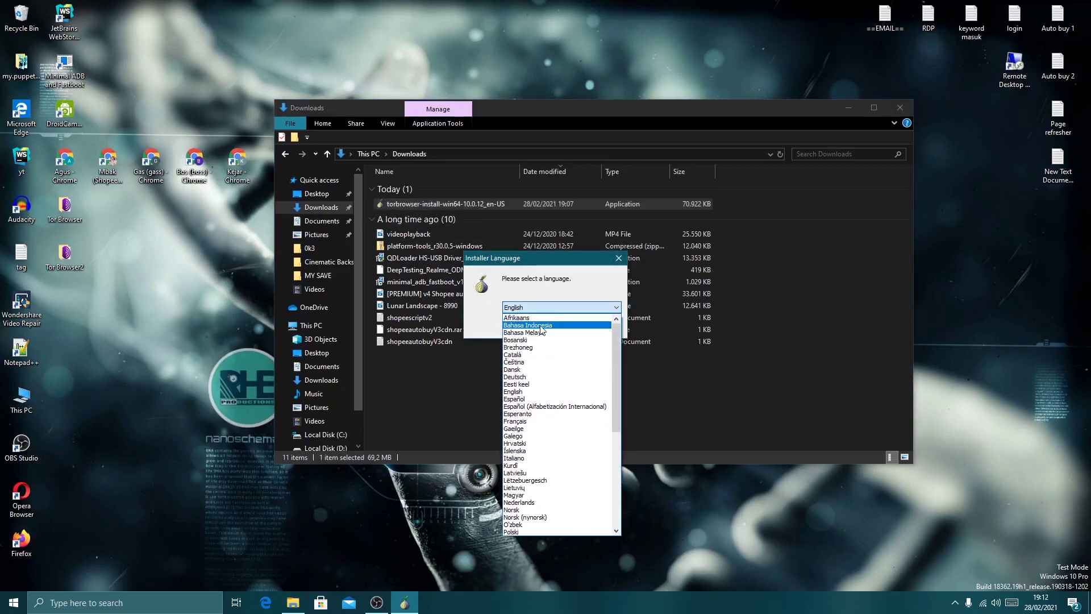
{"action": "left_click", "coordinate": [544, 328]}
{"action": "left_click", "coordinate": [545, 327]}
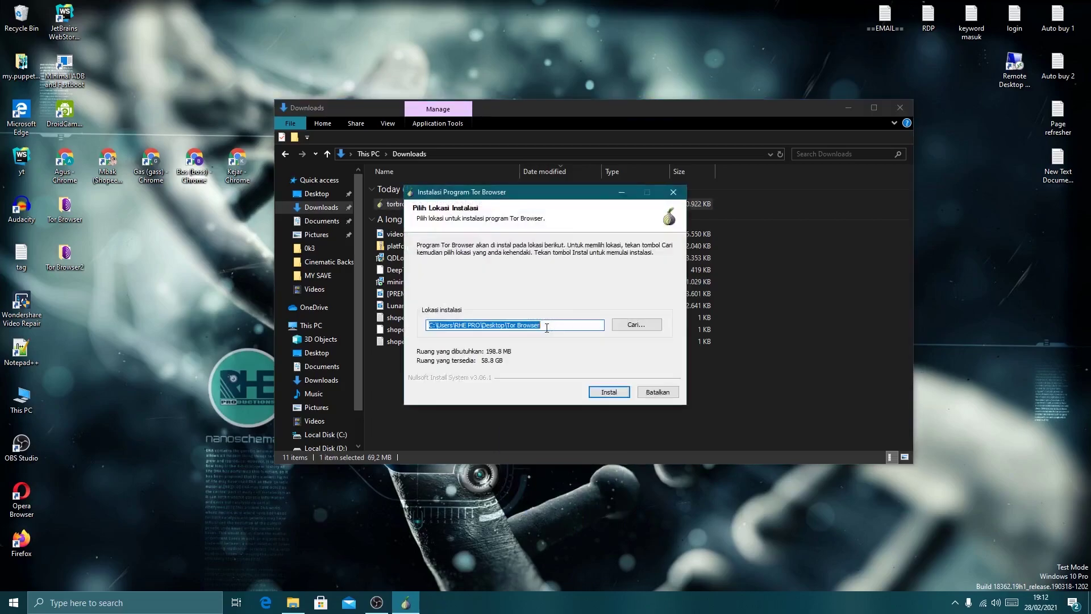
Step: Install the third copy into a desktop folder named Tor Browser3, finishing without launching it or adding shortcuts
{"action": "left_click", "coordinate": [553, 328]}
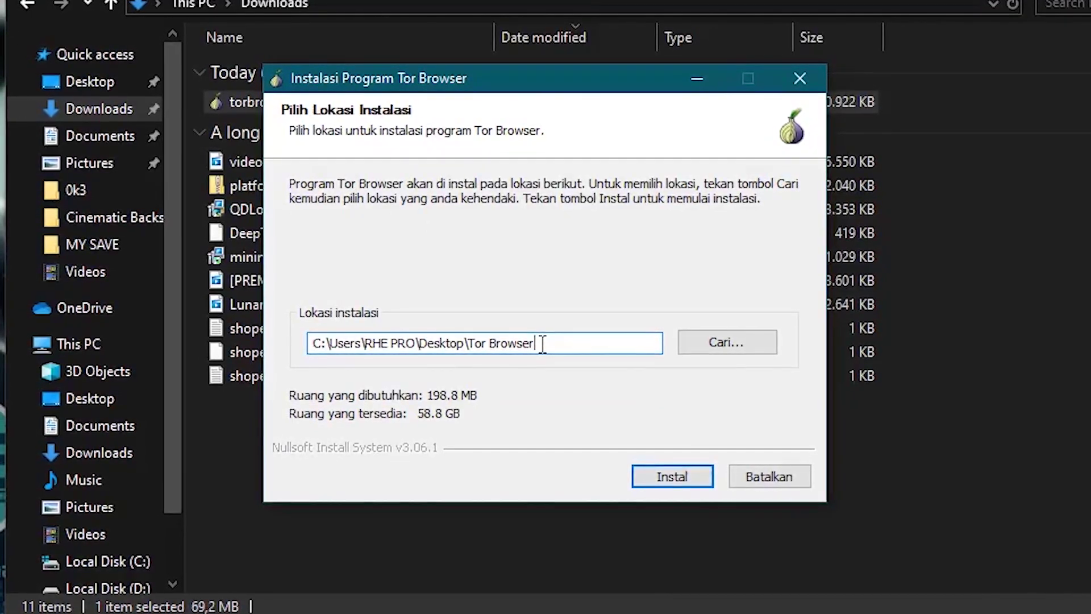
{"action": "type", "text": "3"}
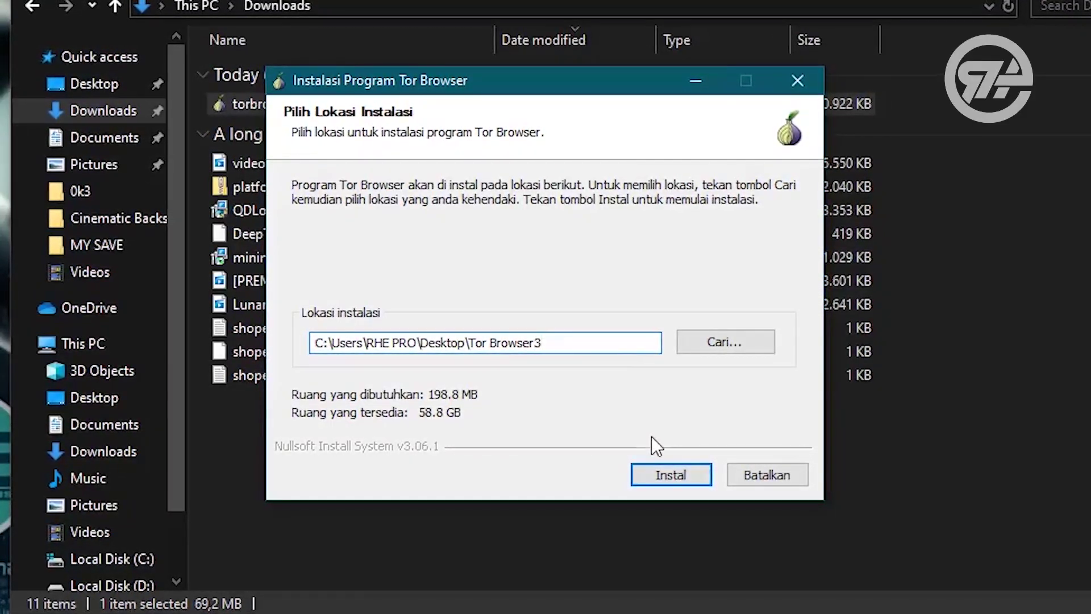
{"action": "left_click", "coordinate": [666, 475]}
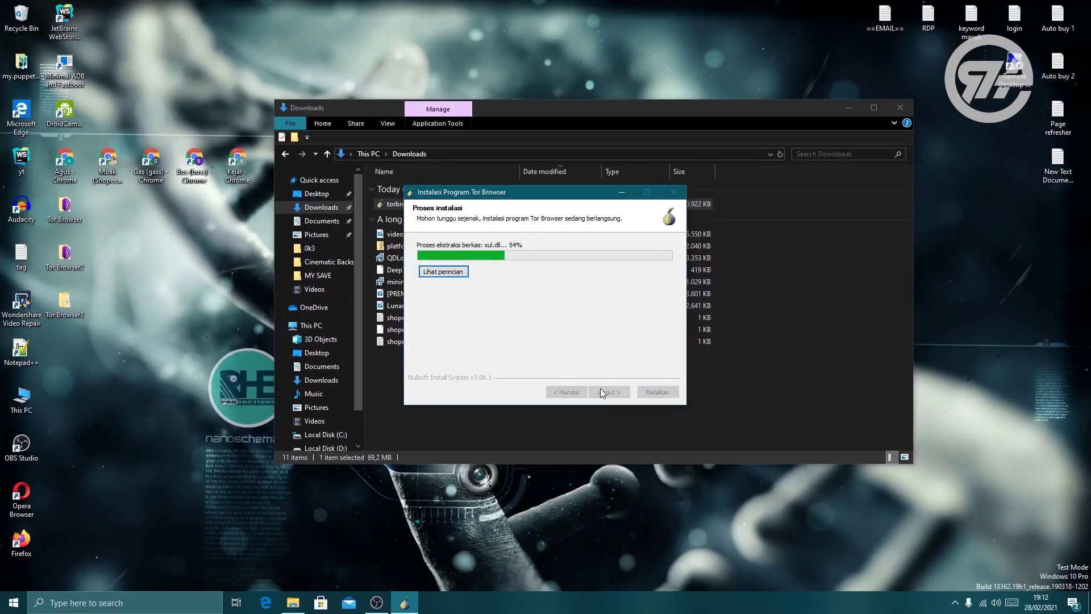
{"action": "left_click", "coordinate": [510, 305]}
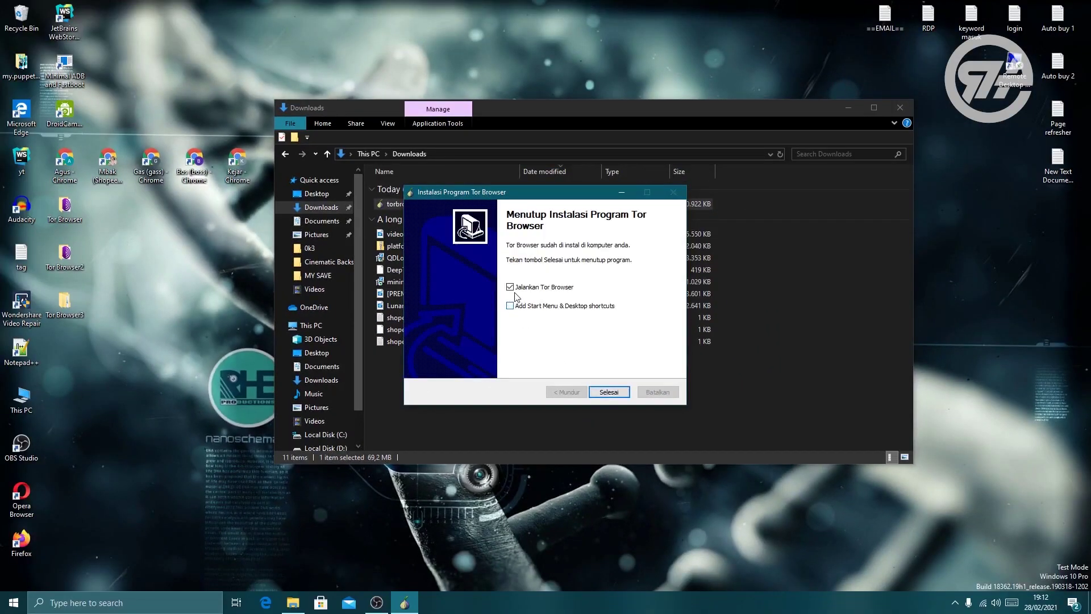
{"action": "left_click", "coordinate": [510, 287]}
{"action": "left_click", "coordinate": [612, 391]}
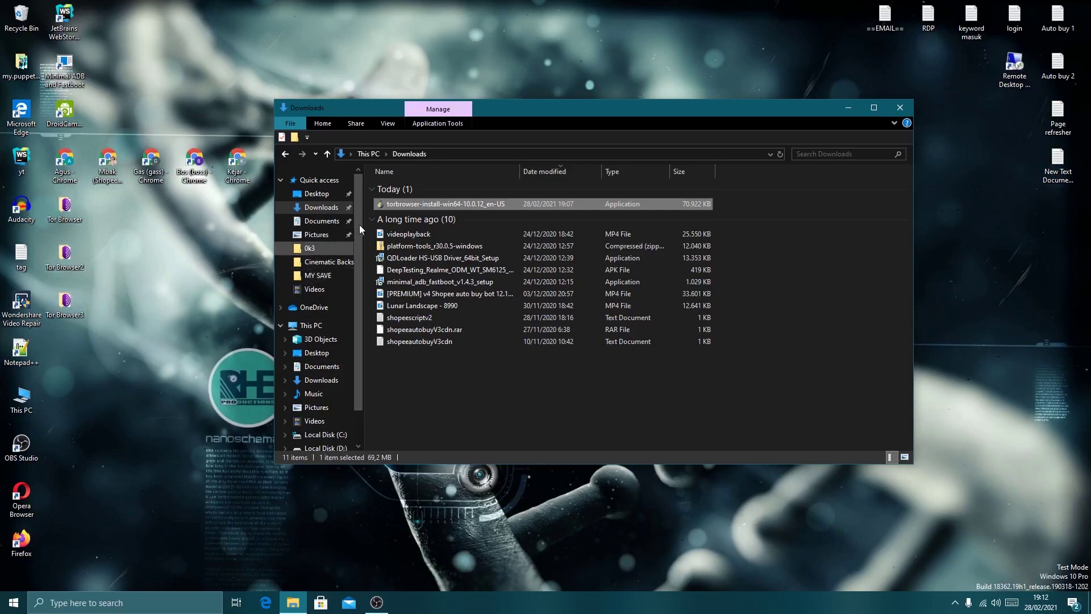
Step: Launch the Tor Browser installer from Downloads again and choose Bahasa Indonesia as its language
{"action": "double_click", "coordinate": [458, 203]}
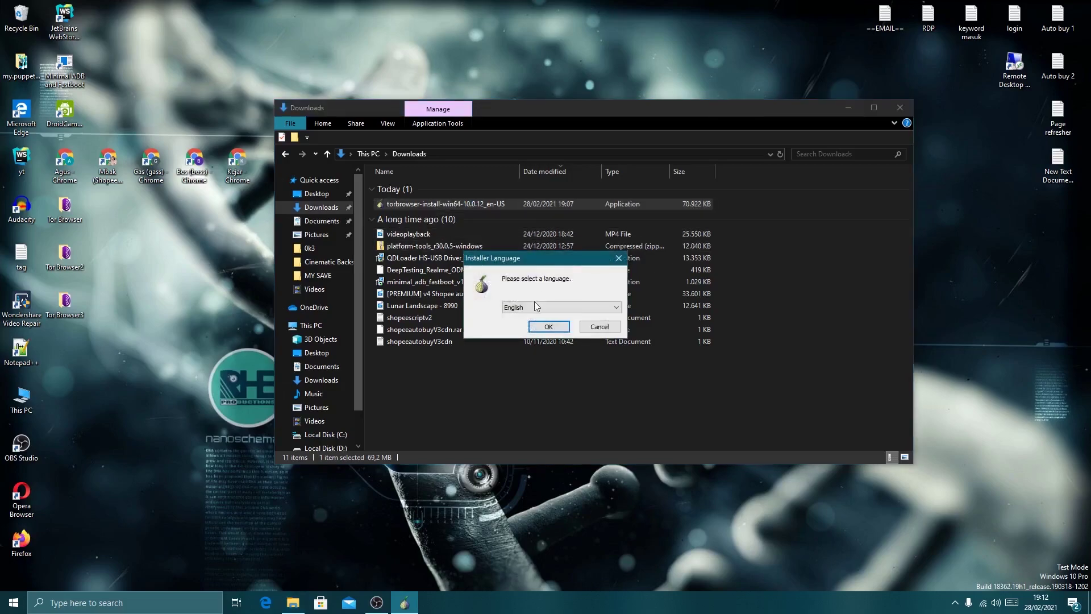
{"action": "left_click", "coordinate": [587, 309]}
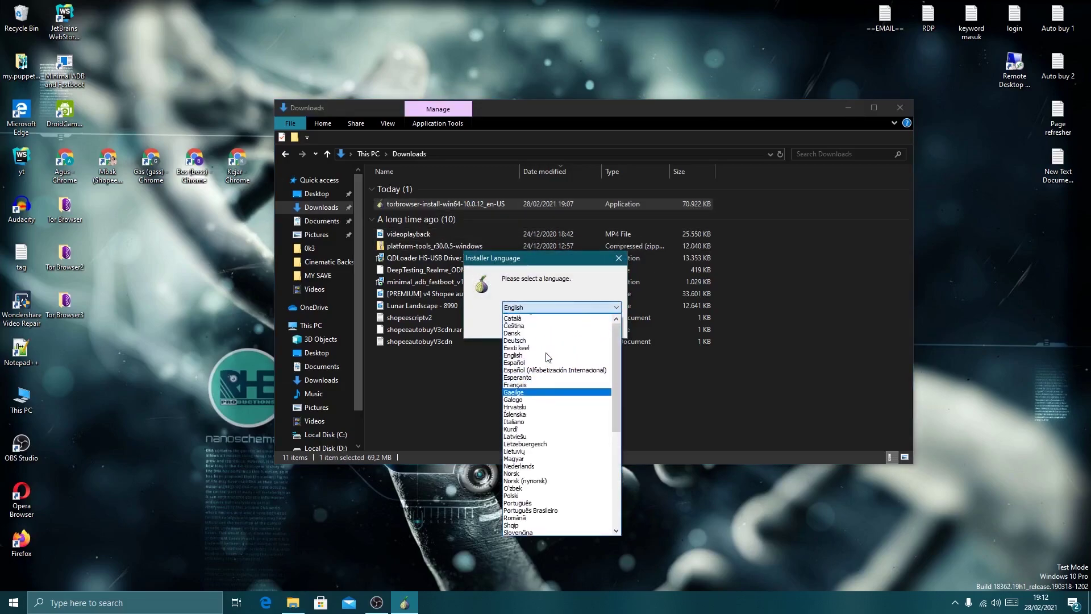
{"action": "left_click", "coordinate": [541, 326]}
{"action": "left_click", "coordinate": [557, 329]}
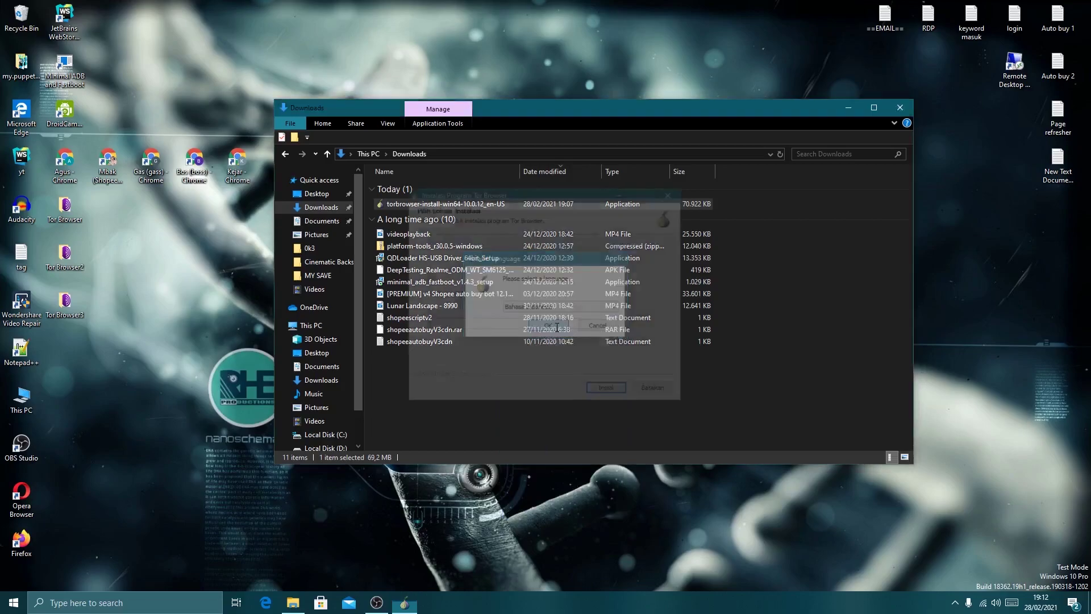
Step: Install the fourth copy into a desktop folder named Tor Browser4, without launching it or adding shortcuts, and close the Downloads window
{"action": "left_click", "coordinate": [569, 326]}
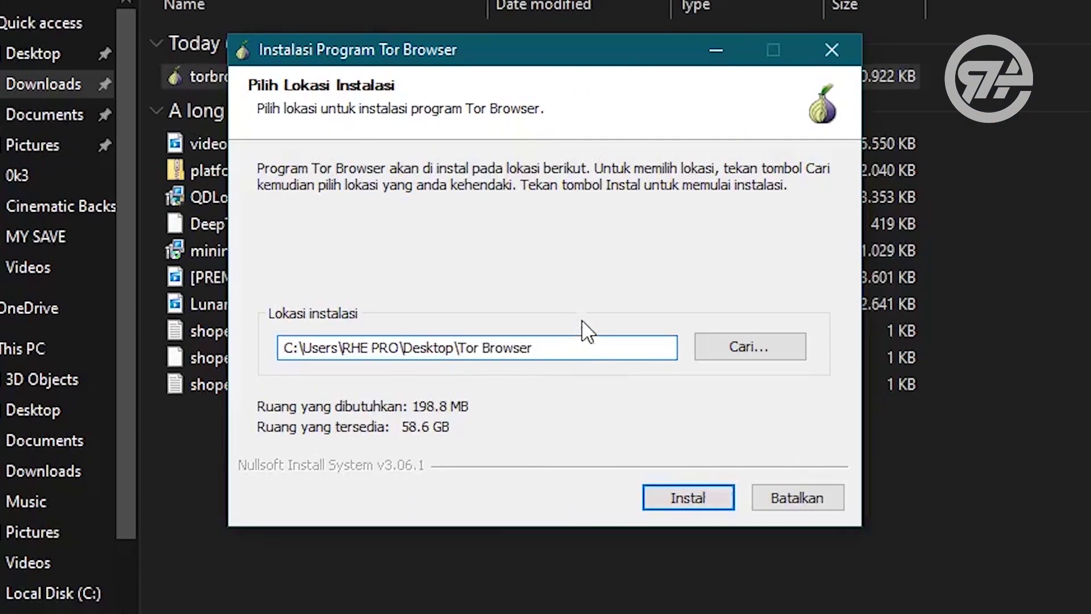
{"action": "type", "text": "4"}
{"action": "left_click", "coordinate": [686, 499]}
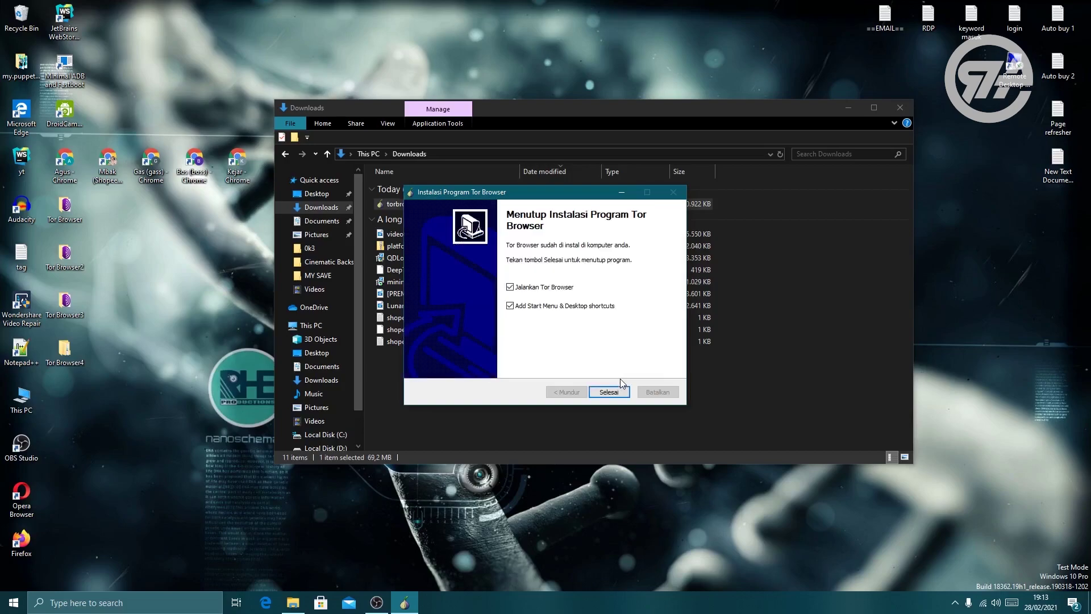
{"action": "left_click", "coordinate": [521, 287]}
{"action": "left_click", "coordinate": [513, 307]}
{"action": "left_click", "coordinate": [608, 392]}
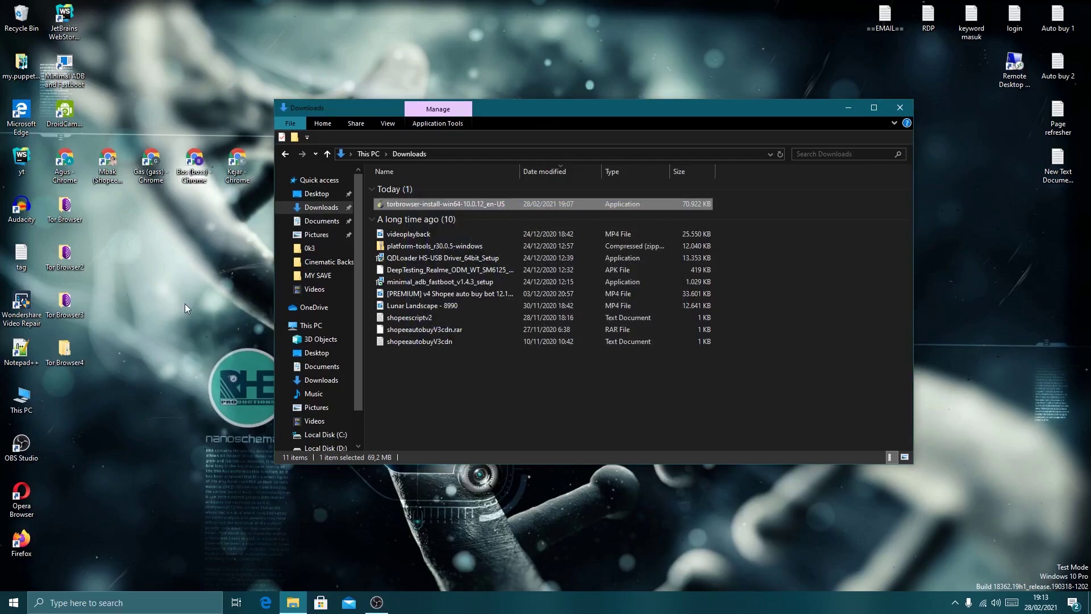
{"action": "left_click", "coordinate": [900, 107]}
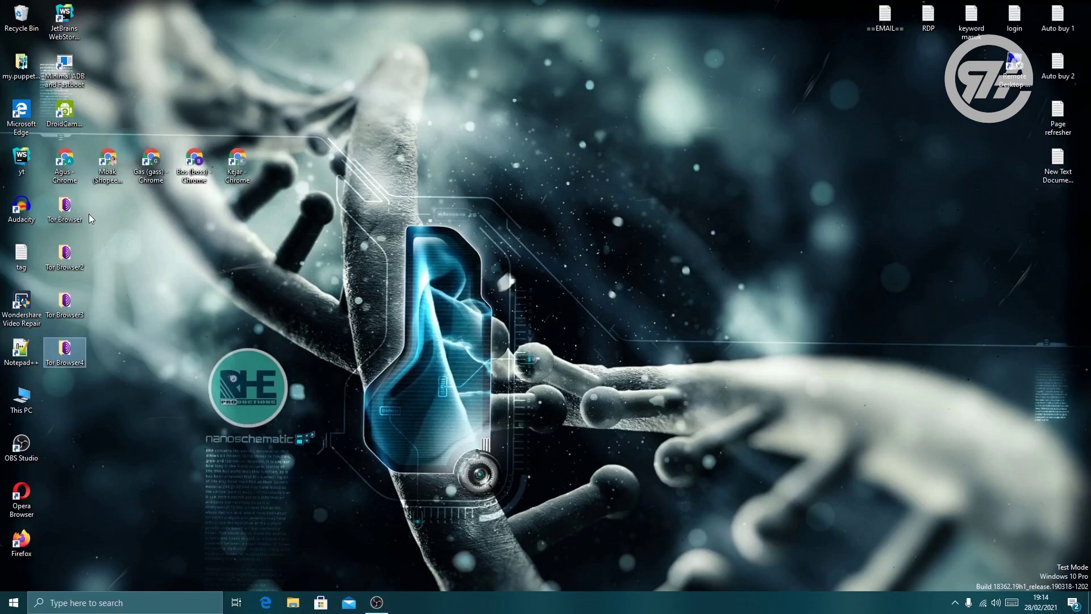
Step: Start Tor Browser from the desktop folder Tor Browser2 and connect it to the Tor network
{"action": "left_click", "coordinate": [77, 258]}
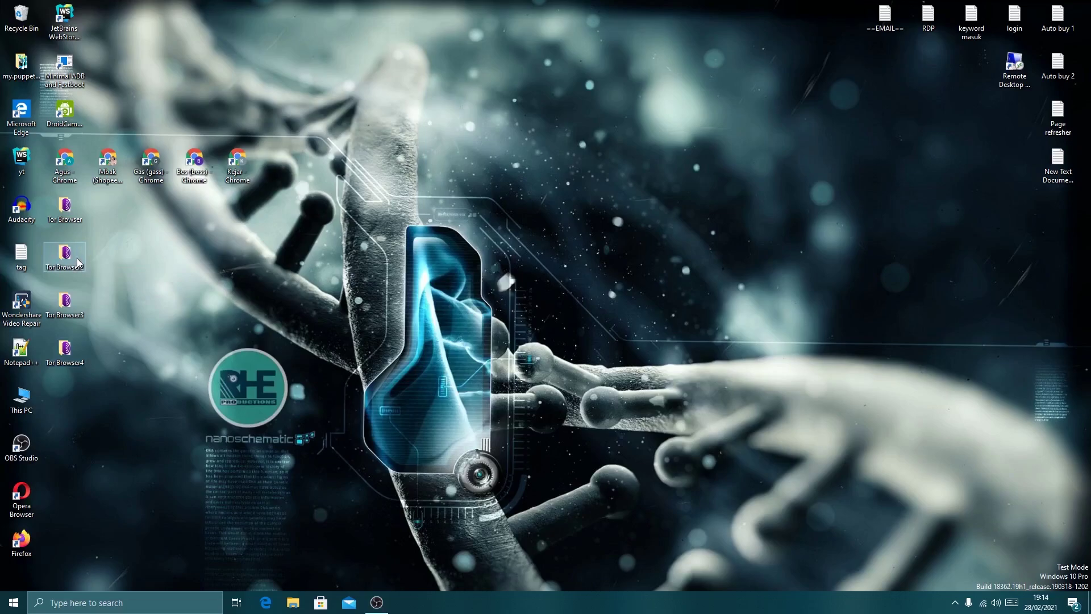
{"action": "double_click", "coordinate": [77, 258]}
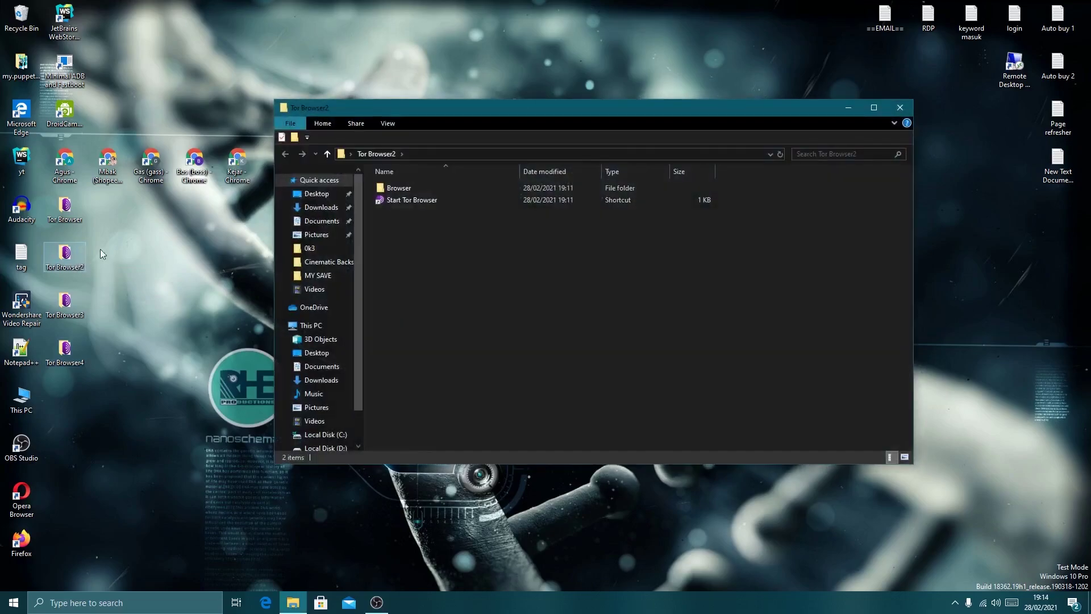
{"action": "left_click", "coordinate": [426, 205]}
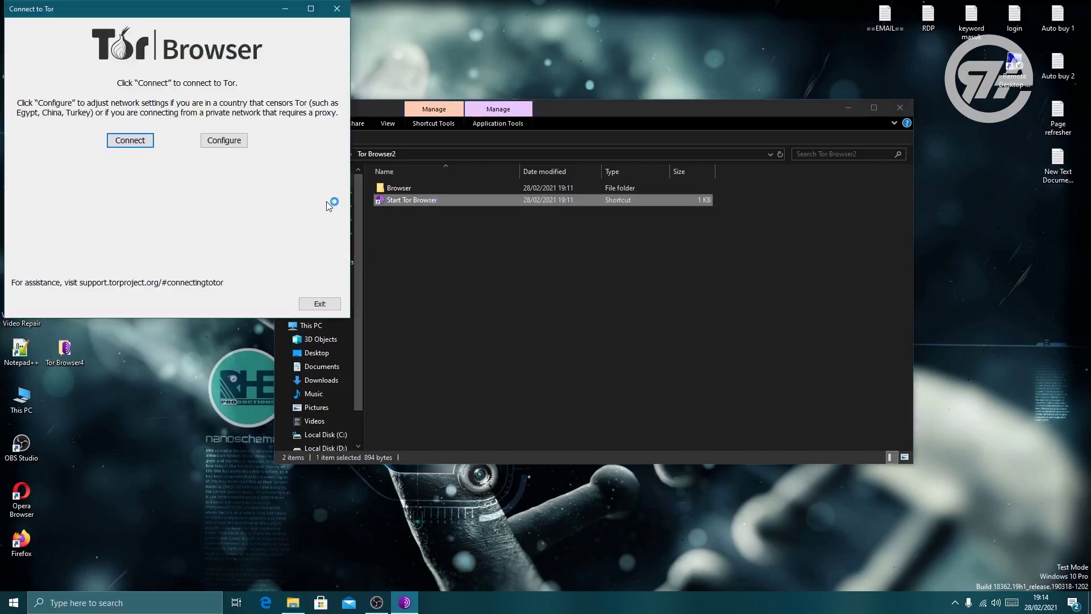
{"action": "left_click", "coordinate": [130, 140]}
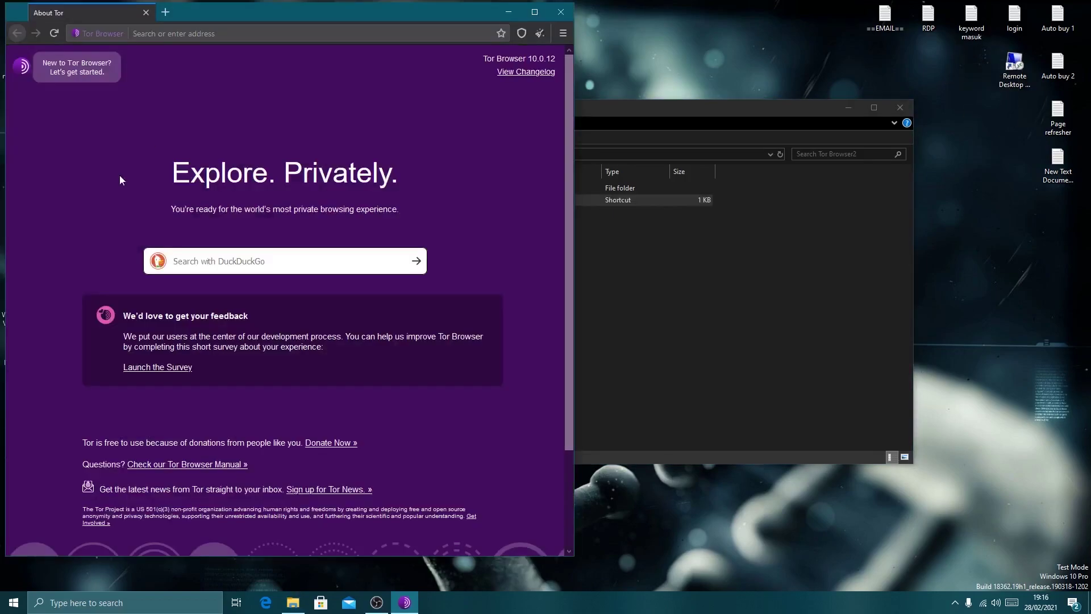
Step: Open about:config in the second copy, accept the risk, and set extensions.torlauncher.start_tor to false
{"action": "left_click", "coordinate": [162, 33]}
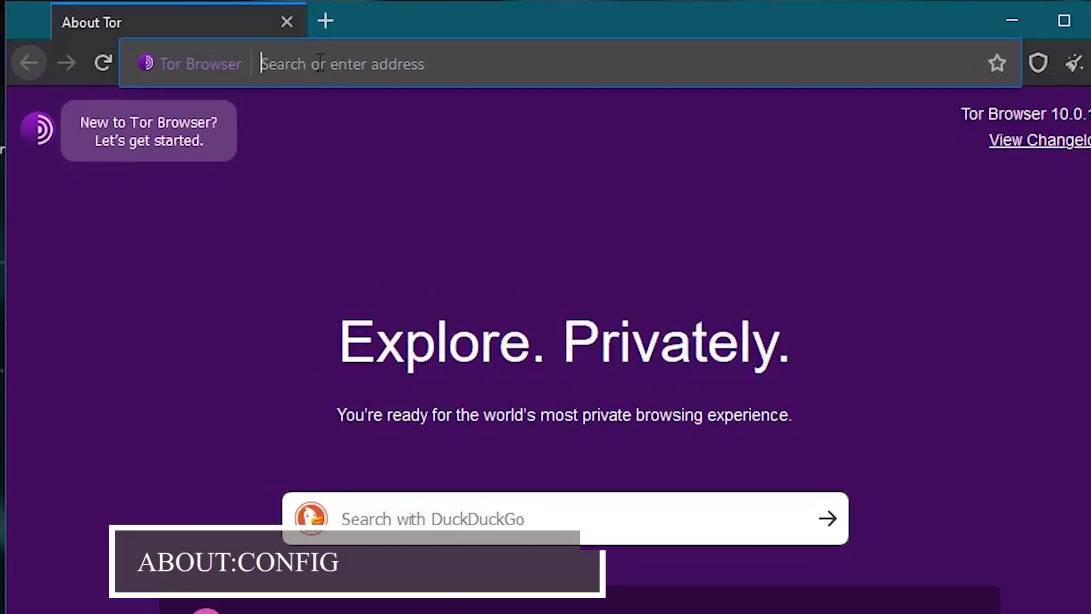
{"action": "type", "text": "about:config"}
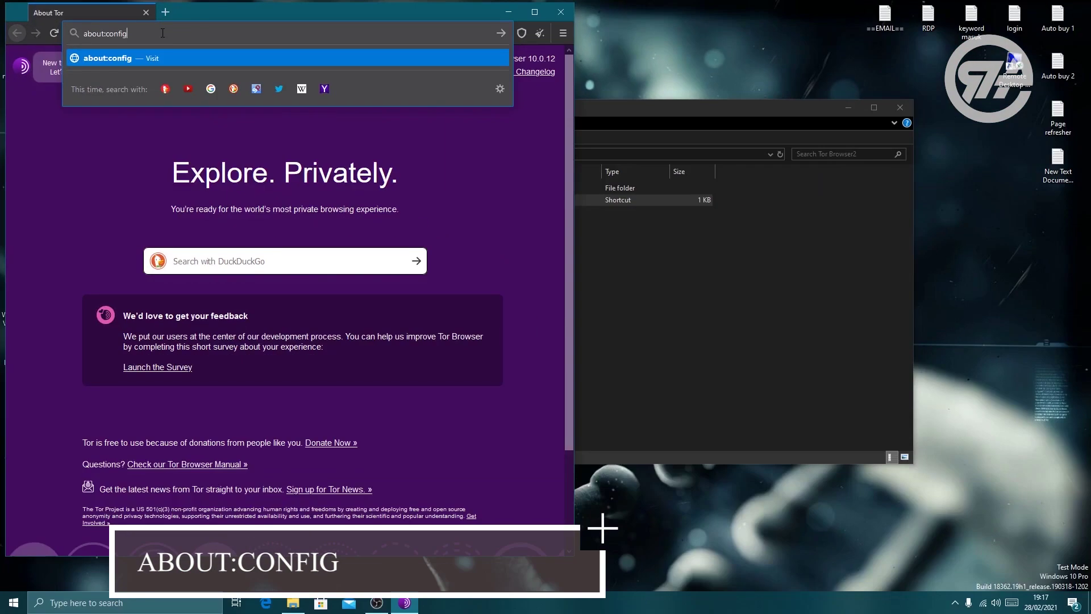
{"action": "key", "text": "Return"}
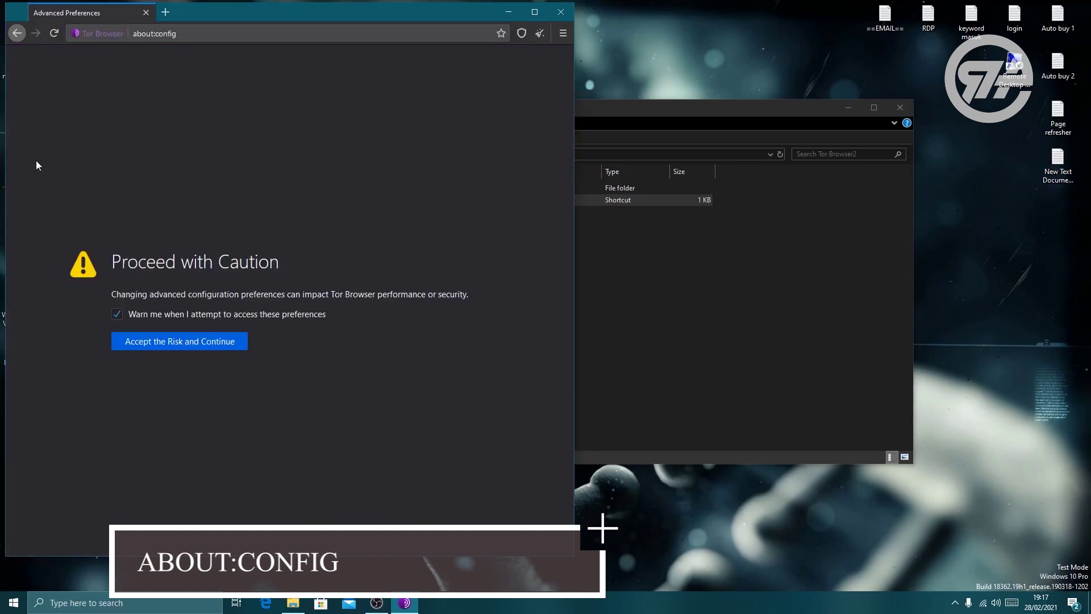
{"action": "left_click", "coordinate": [179, 344]}
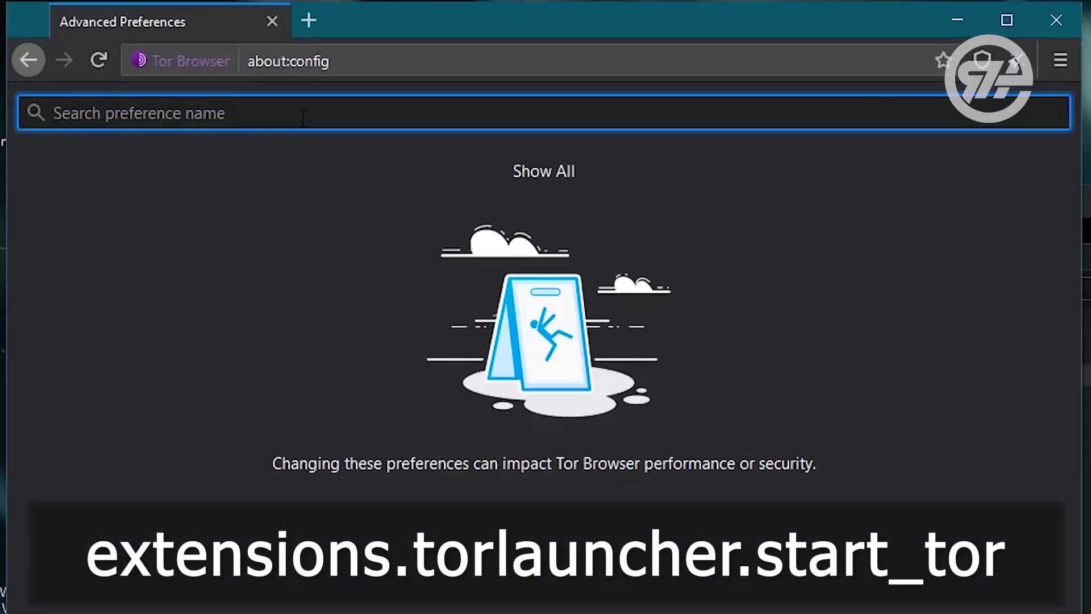
{"action": "type", "text": "extensions"}
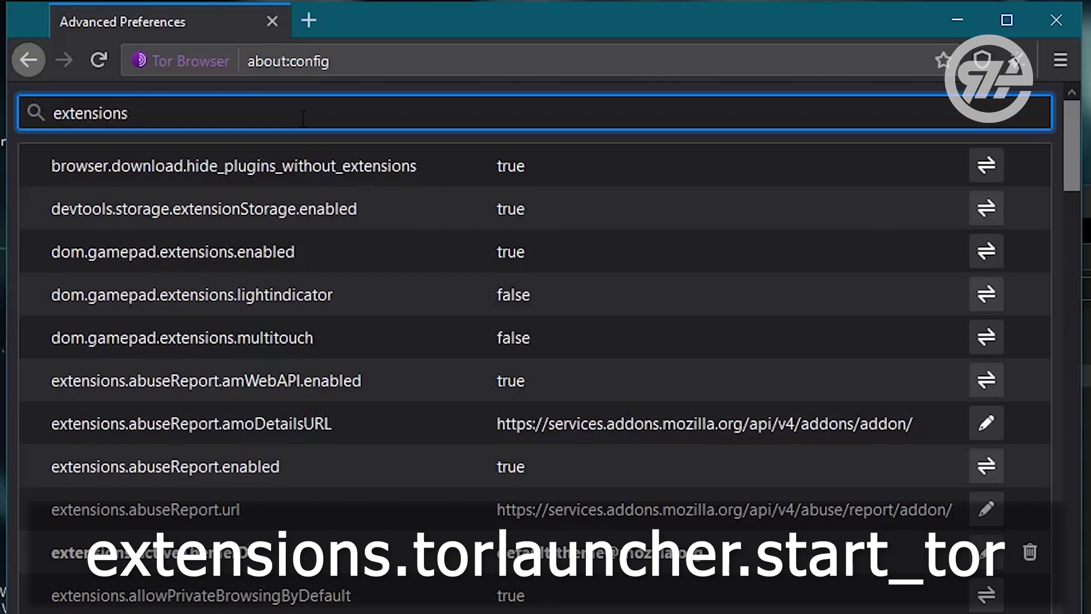
{"action": "type", "text": ".torlauncher.start_tor"}
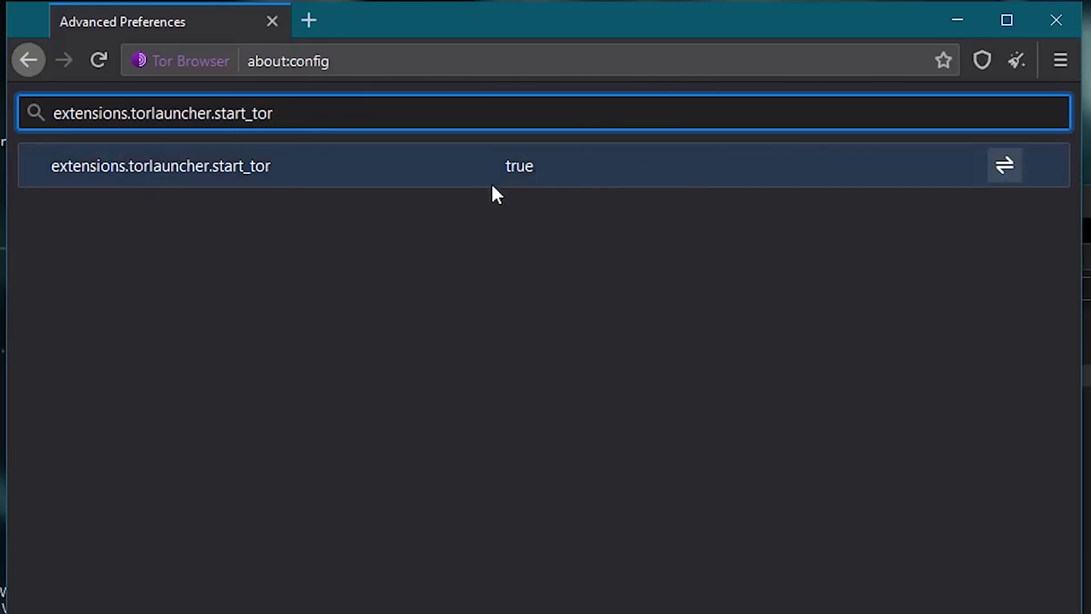
{"action": "left_click", "coordinate": [1004, 166]}
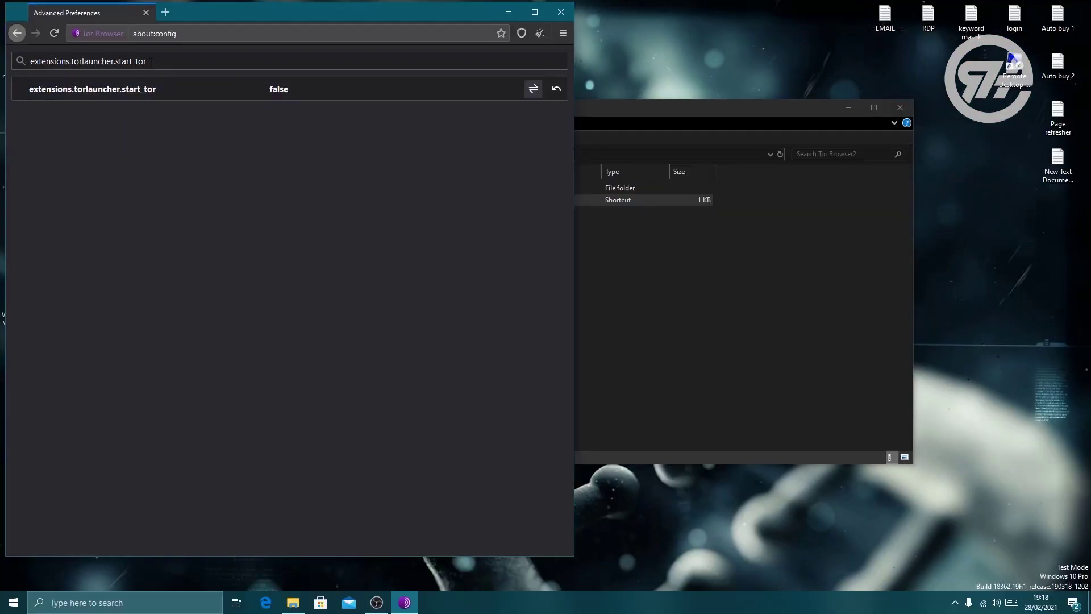
Step: Copy the preference name extensions.torlauncher.start_tor from the preference search, and close the second copy and its folder window
{"action": "left_click_drag", "start_coordinate": [274, 113], "coordinate": [233, 113]}
{"action": "left_click_drag", "start_coordinate": [126, 61], "coordinate": [33, 60]}
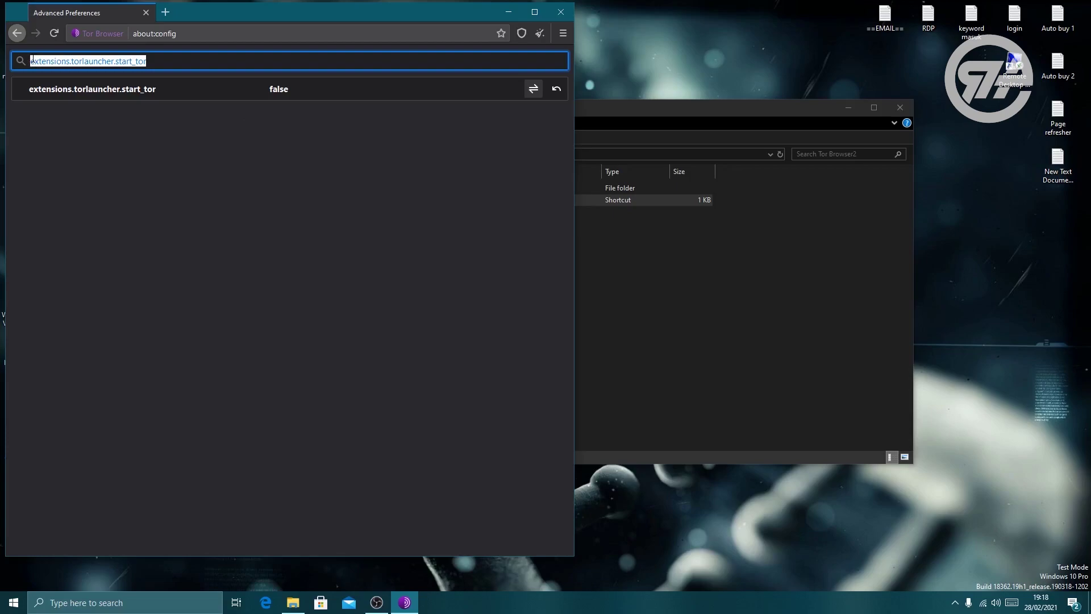
{"action": "right_click", "coordinate": [93, 61]}
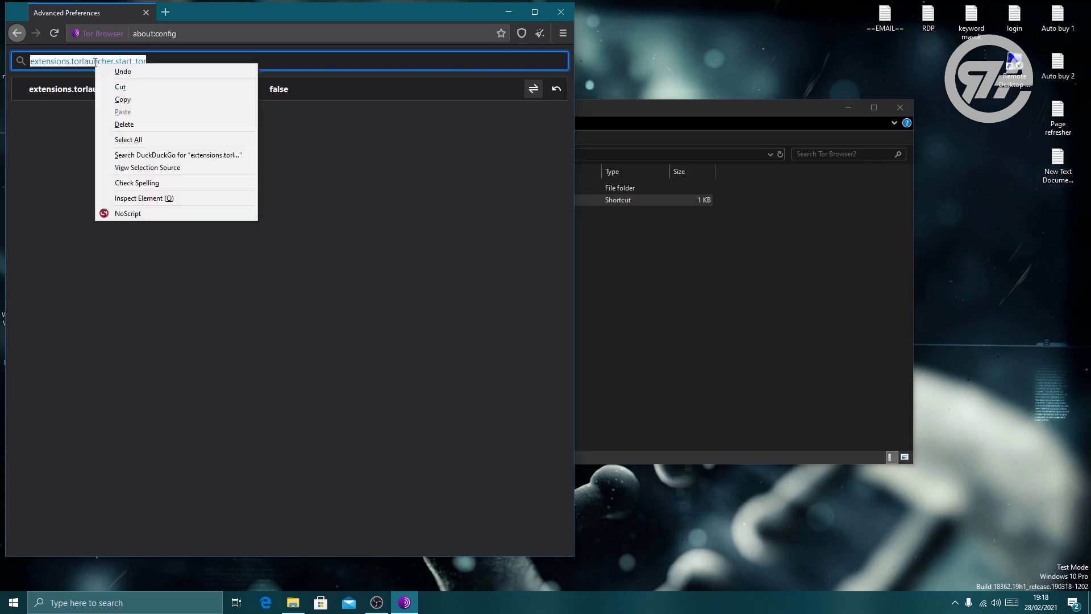
{"action": "left_click", "coordinate": [122, 101]}
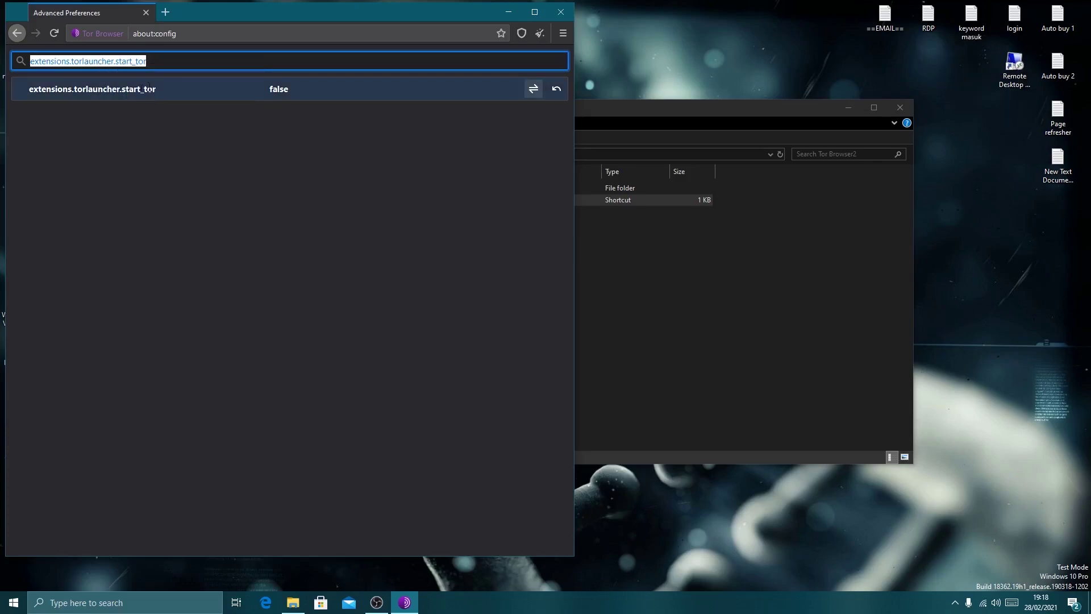
{"action": "left_click", "coordinate": [567, 13]}
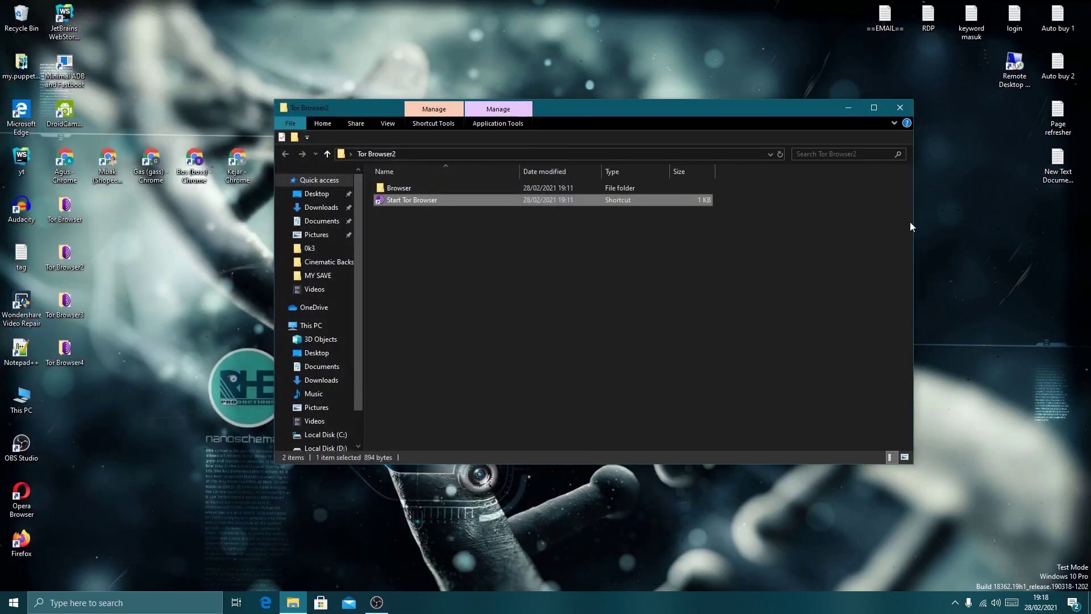
{"action": "left_click", "coordinate": [900, 107]}
Step: Start Tor Browser from the desktop folder Tor Browser3 and connect it to the Tor network
{"action": "double_click", "coordinate": [64, 307]}
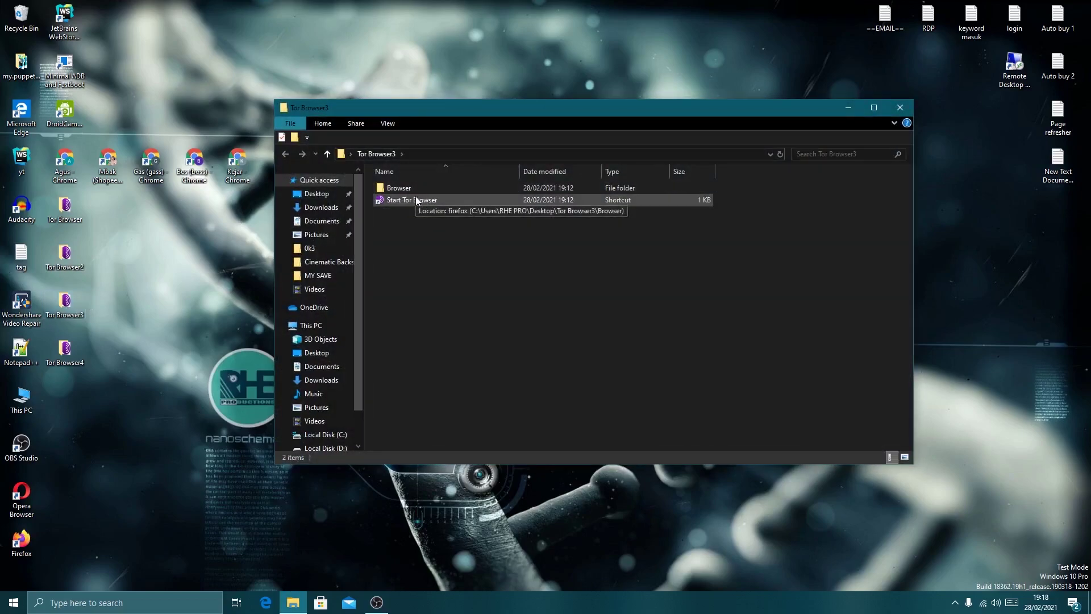
{"action": "double_click", "coordinate": [415, 196]}
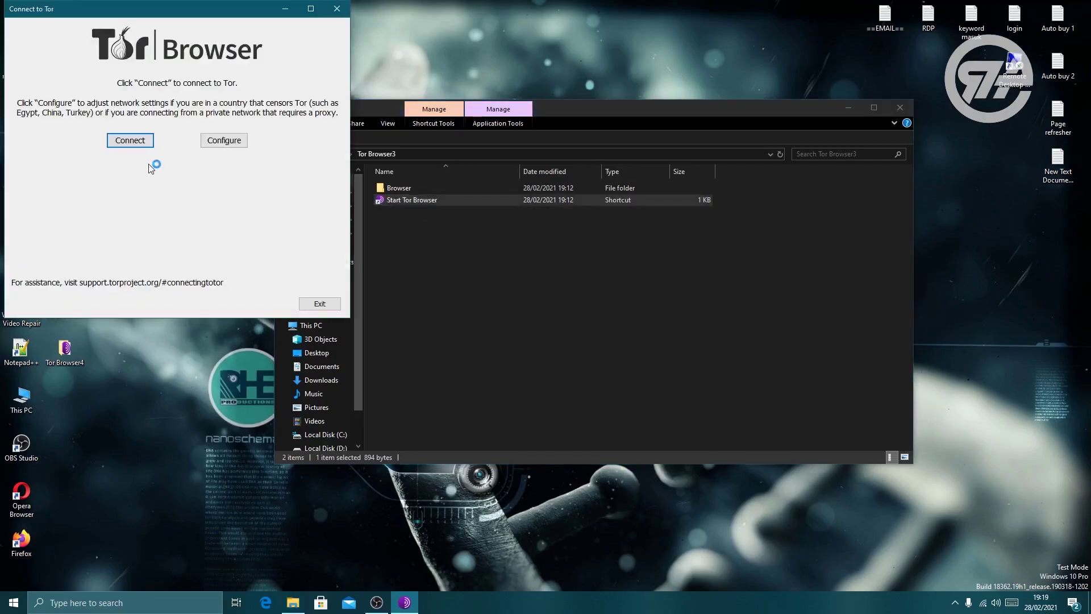
{"action": "left_click", "coordinate": [131, 141]}
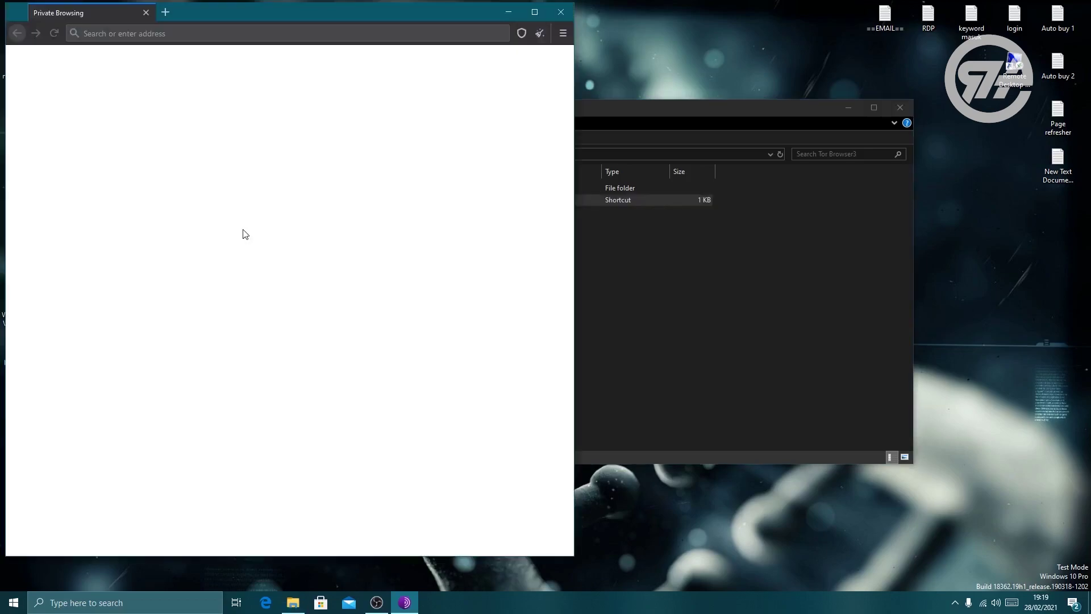
Step: In the third copy's about:config, accept the risk, set extensions.torlauncher.start_tor to false, and close the browser and its folder window
{"action": "left_click", "coordinate": [200, 32]}
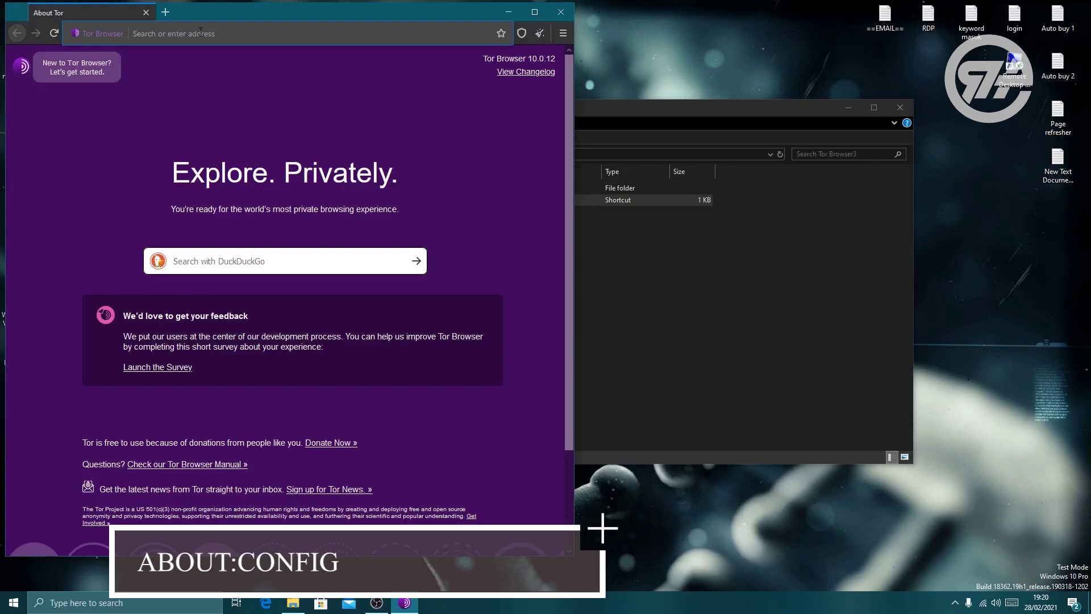
{"action": "key", "text": "ctrl+v"}
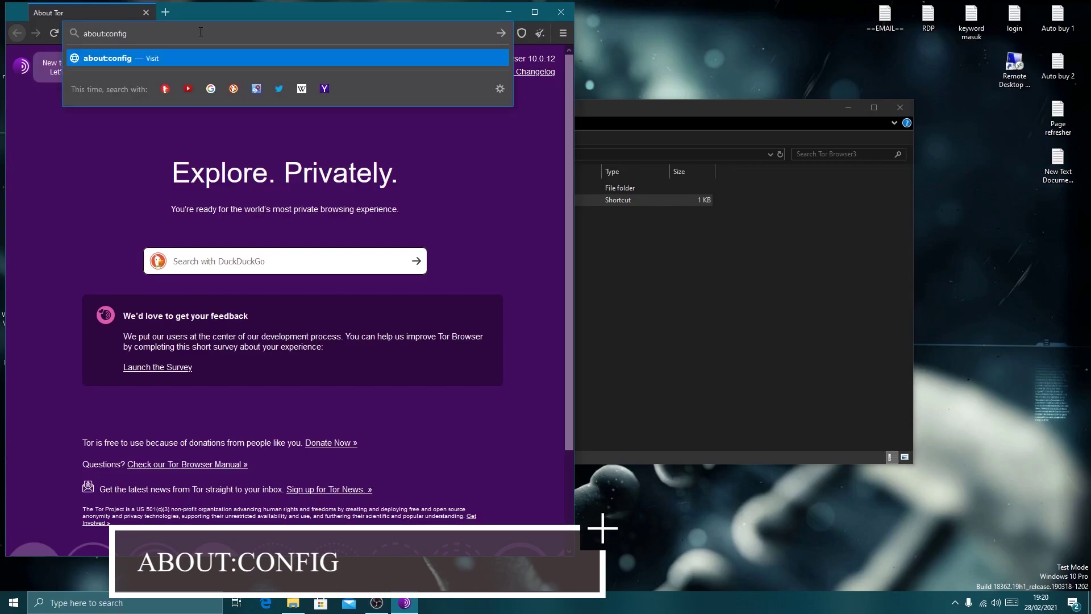
{"action": "key", "text": "Return"}
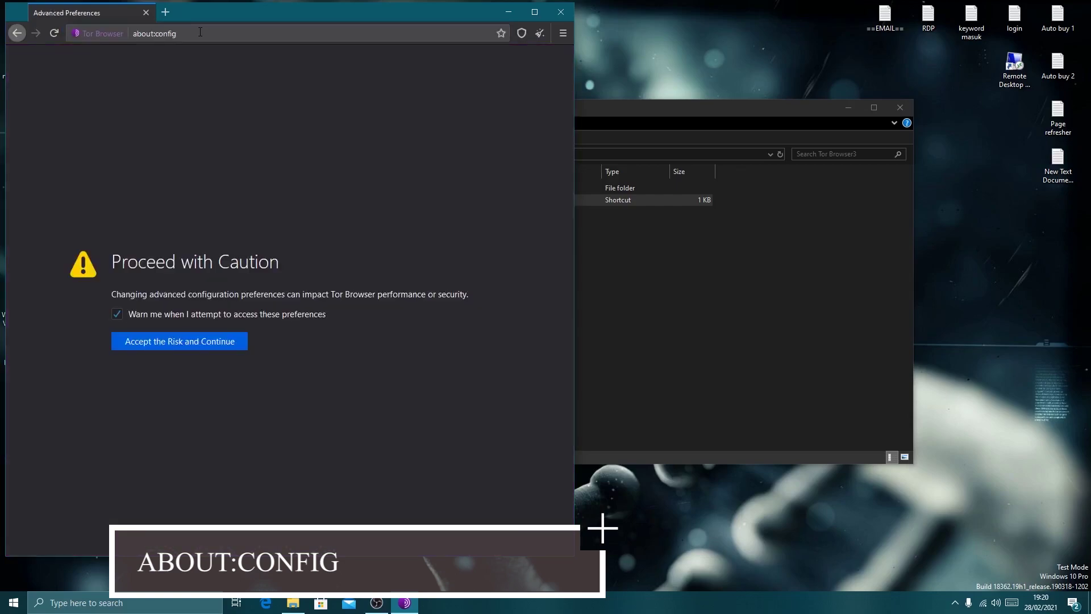
{"action": "left_click", "coordinate": [200, 341]}
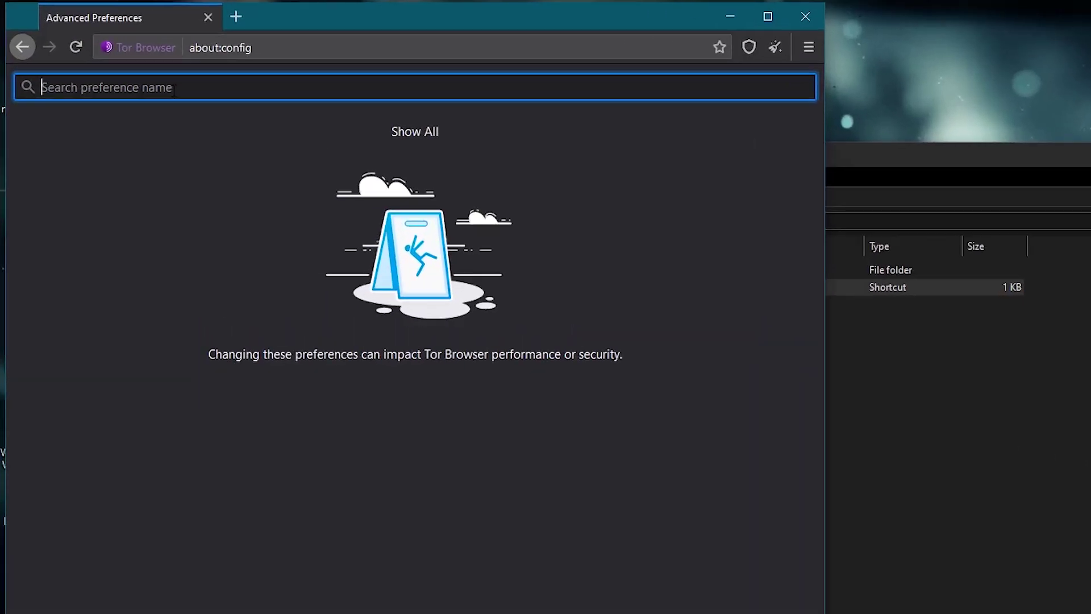
{"action": "right_click", "coordinate": [122, 61]}
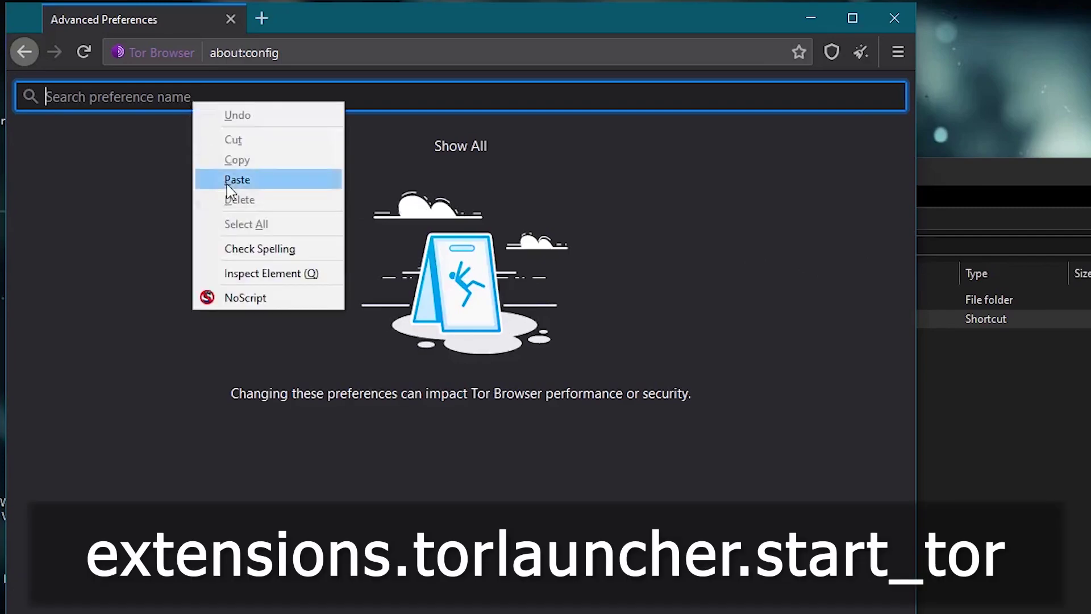
{"action": "left_click", "coordinate": [146, 114]}
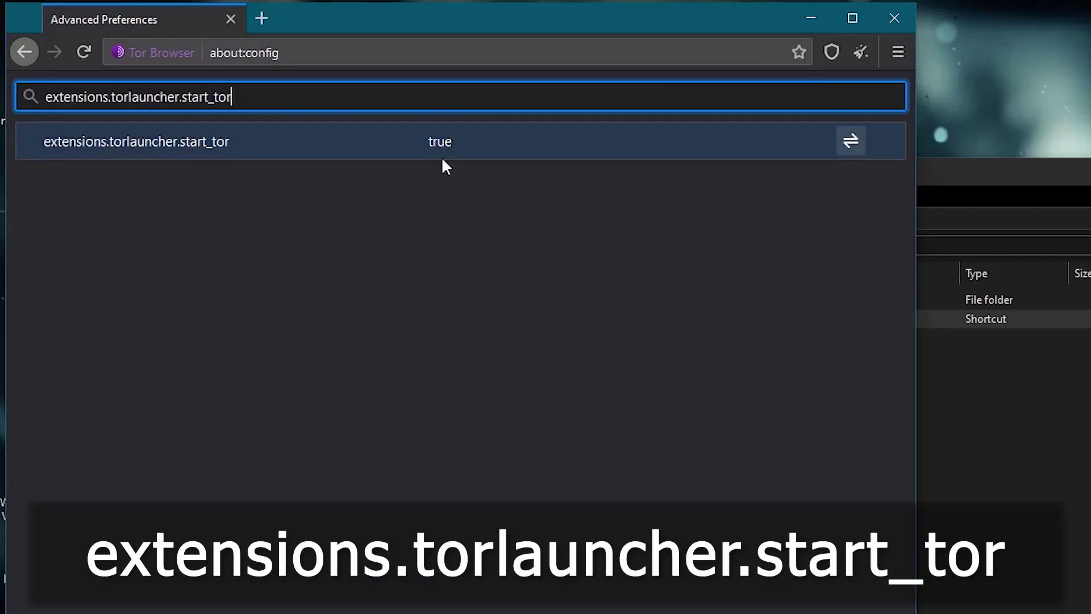
{"action": "left_click", "coordinate": [849, 143]}
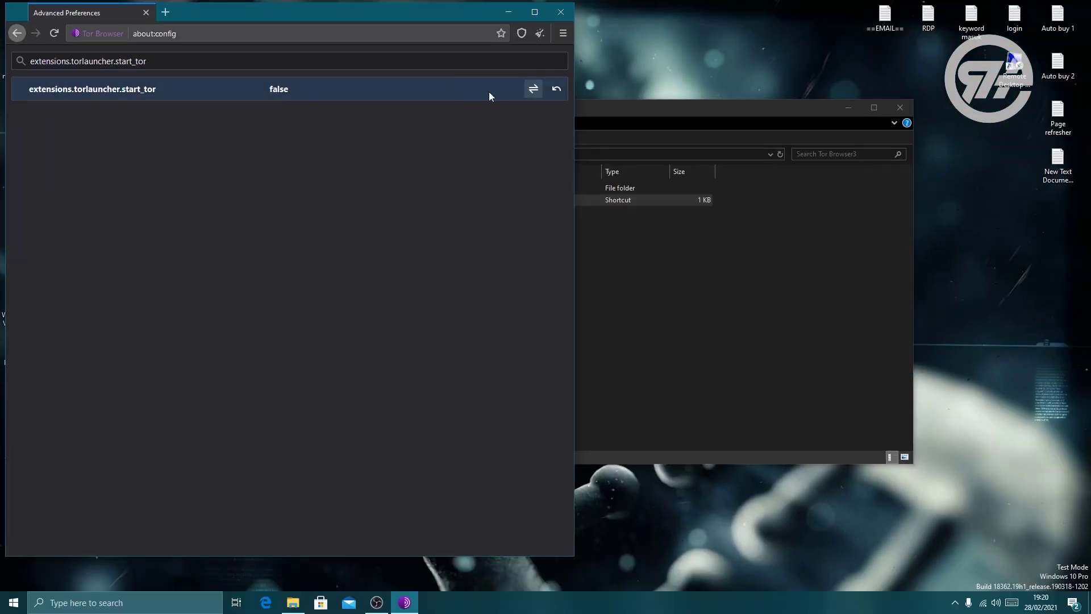
{"action": "left_click", "coordinate": [561, 12]}
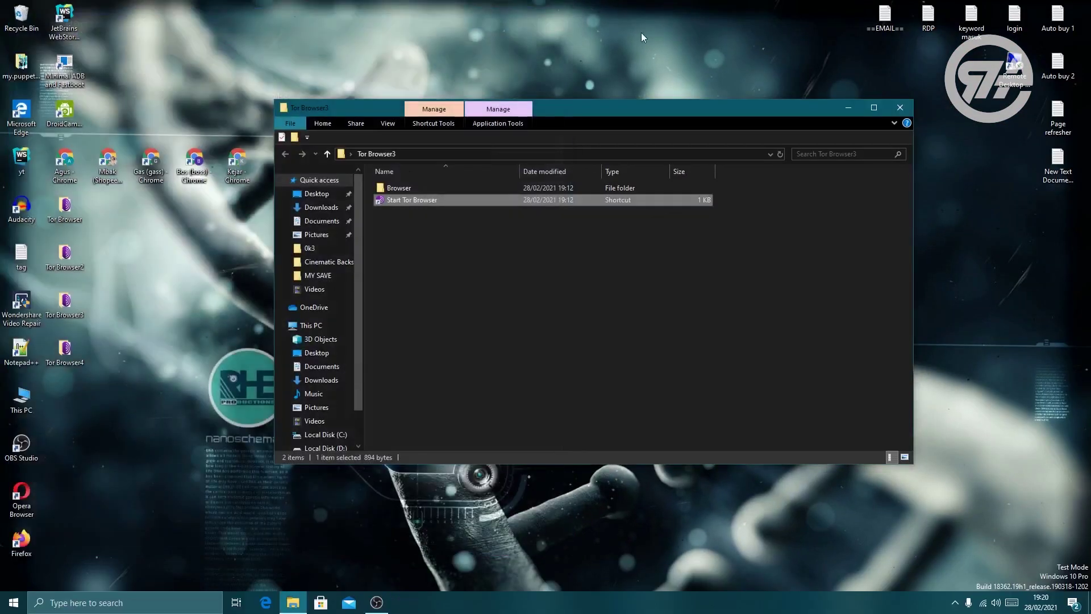
{"action": "left_click", "coordinate": [900, 106]}
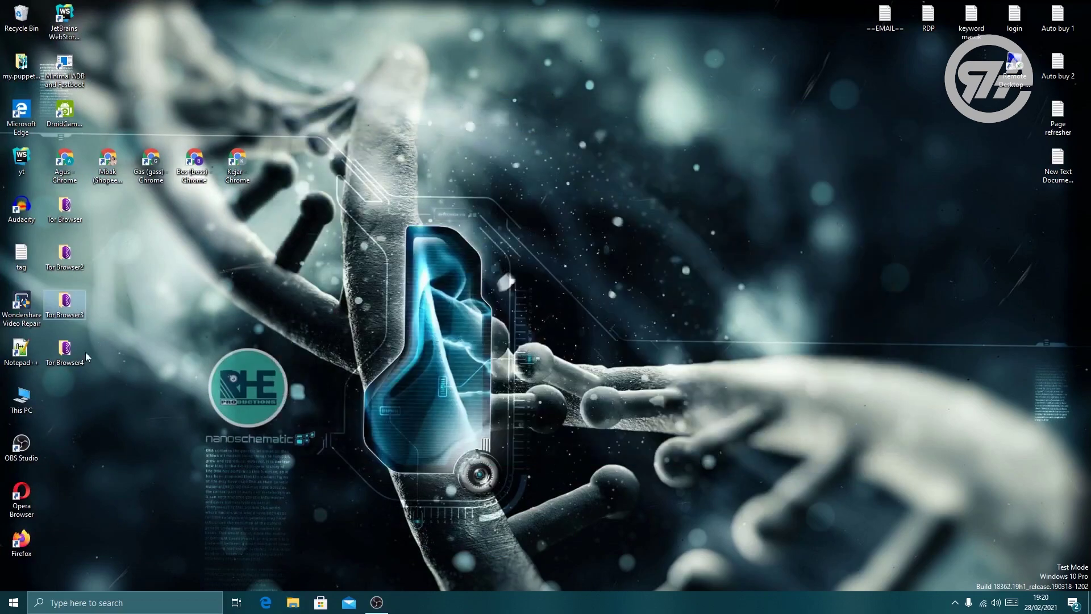
Step: Start Tor Browser from the desktop folder Tor Browser4 and connect it to the Tor network
{"action": "double_click", "coordinate": [68, 360]}
{"action": "double_click", "coordinate": [426, 198]}
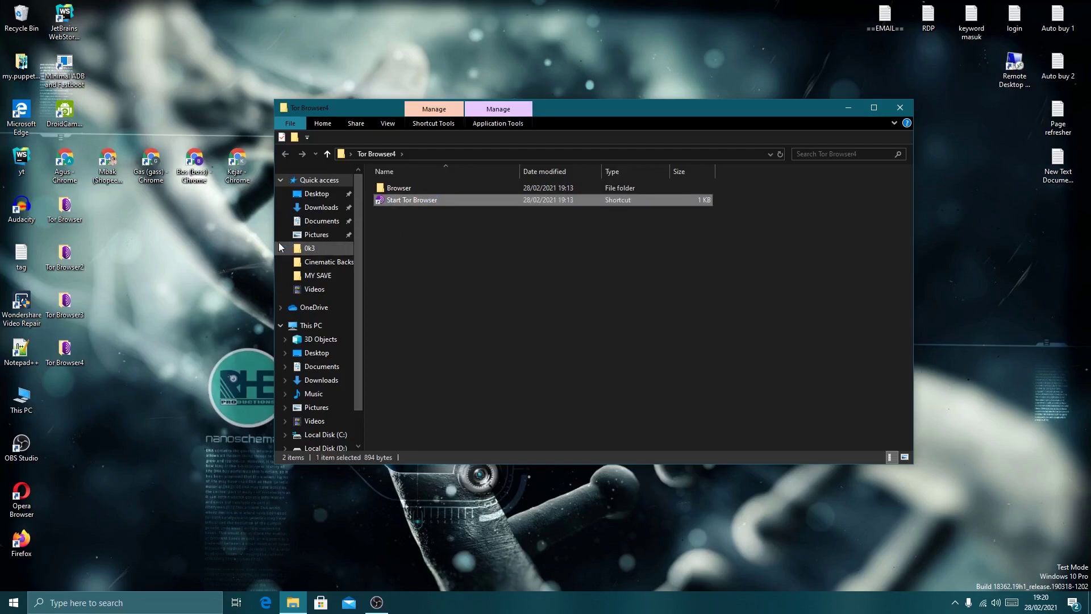
{"action": "key", "text": "Return"}
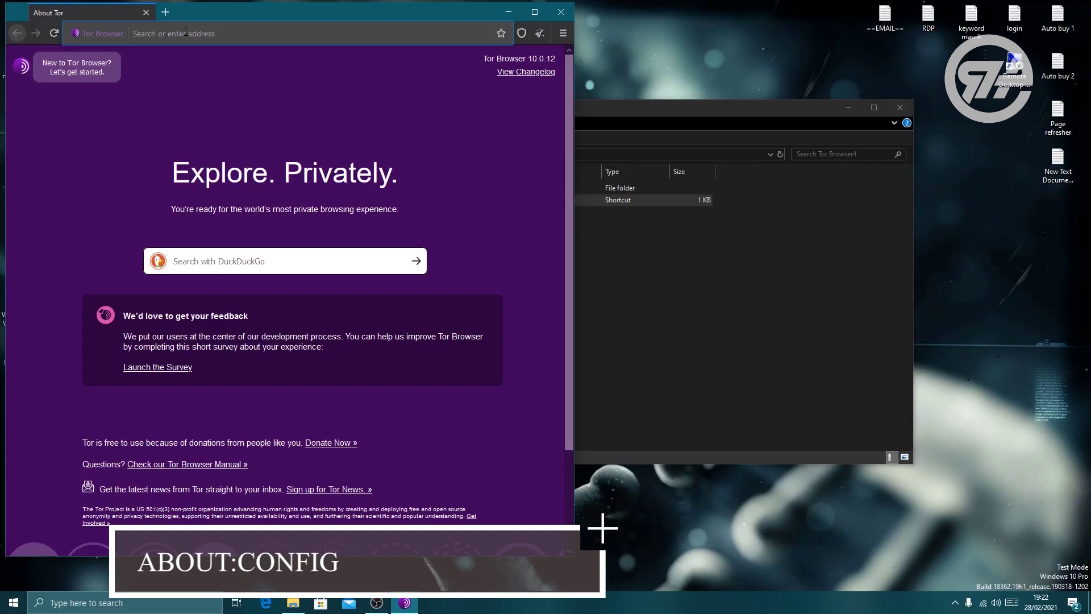
Step: In the fourth copy's about:config, accept the risk, set extensions.torlauncher.start_tor to false, and close the browser and its folder window
{"action": "type", "text": "ab"}
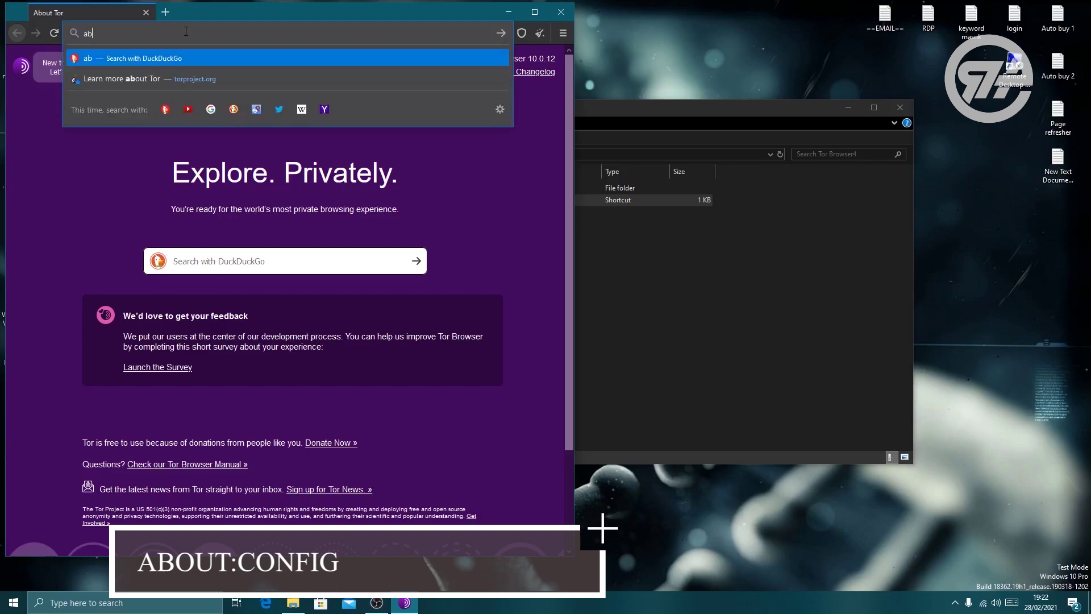
{"action": "type", "text": "out:config"}
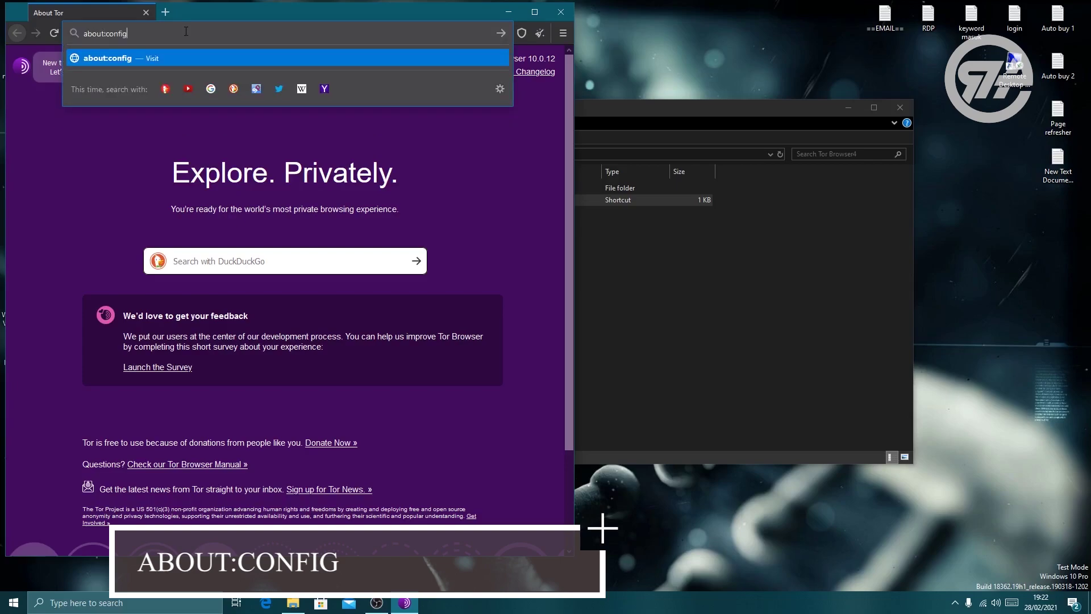
{"action": "key", "text": "Return"}
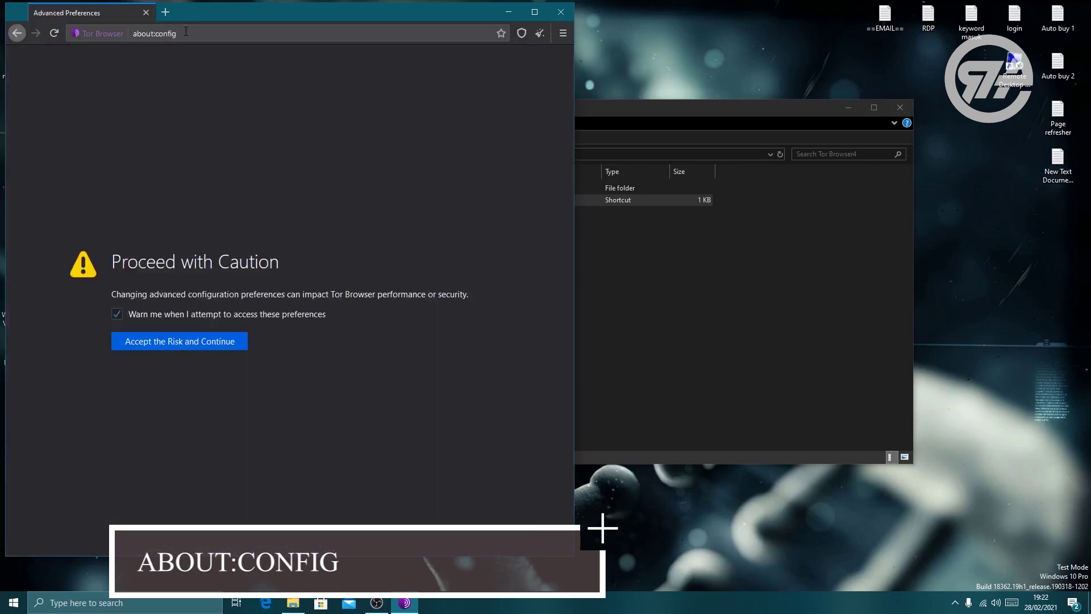
{"action": "left_click", "coordinate": [195, 342]}
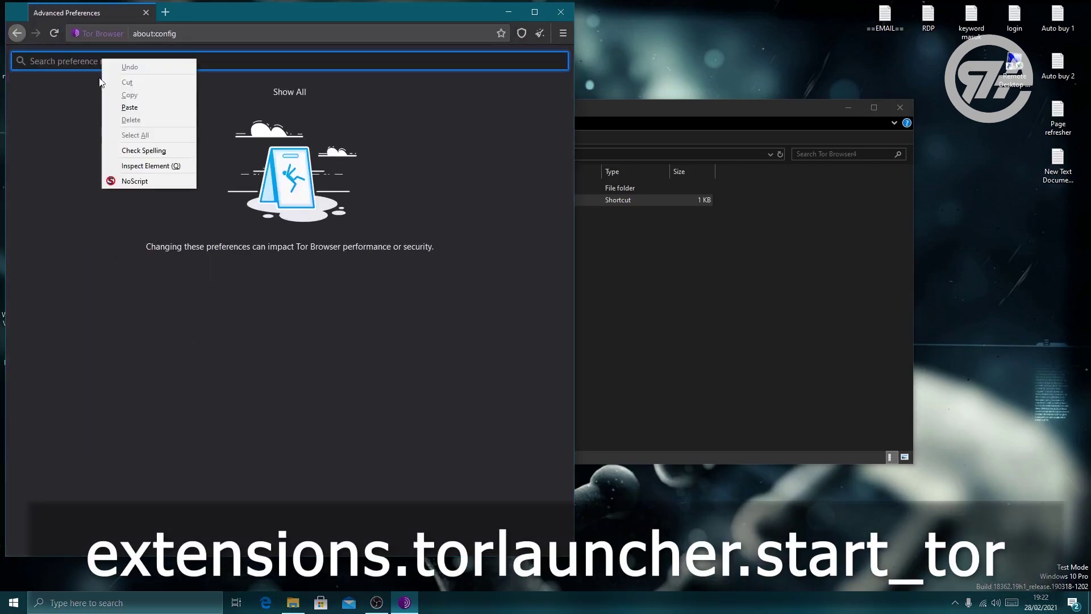
{"action": "left_click", "coordinate": [119, 108]}
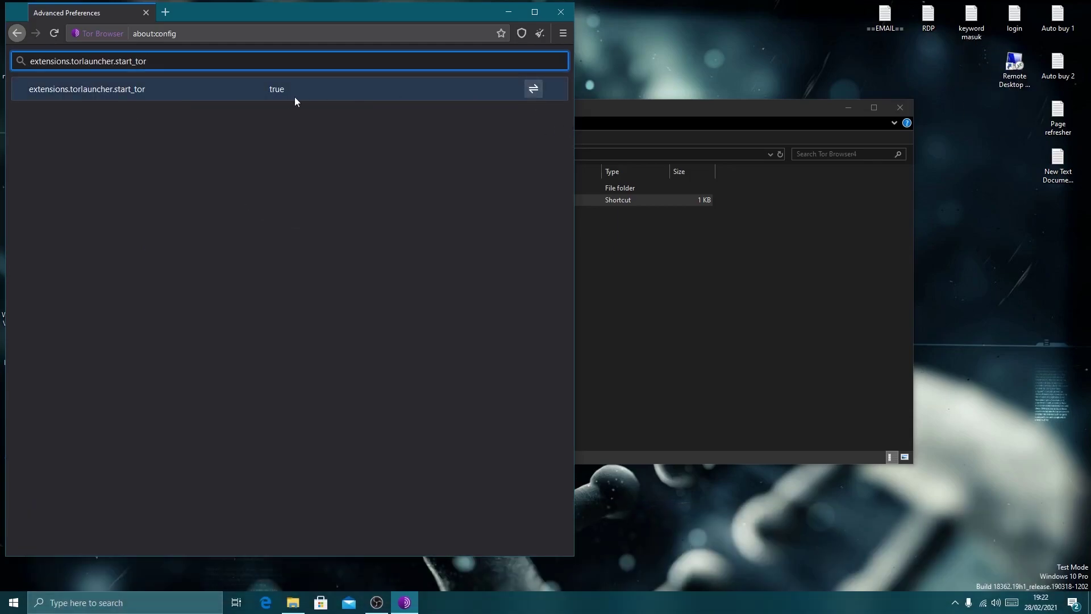
{"action": "left_click", "coordinate": [534, 89]}
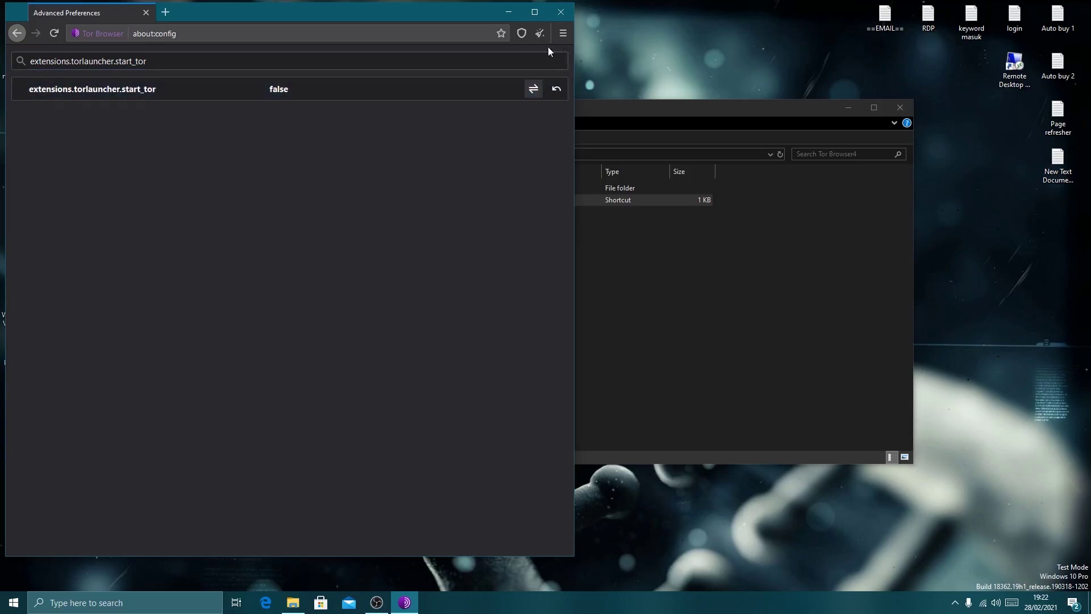
{"action": "left_click", "coordinate": [566, 14]}
{"action": "left_click", "coordinate": [904, 111]}
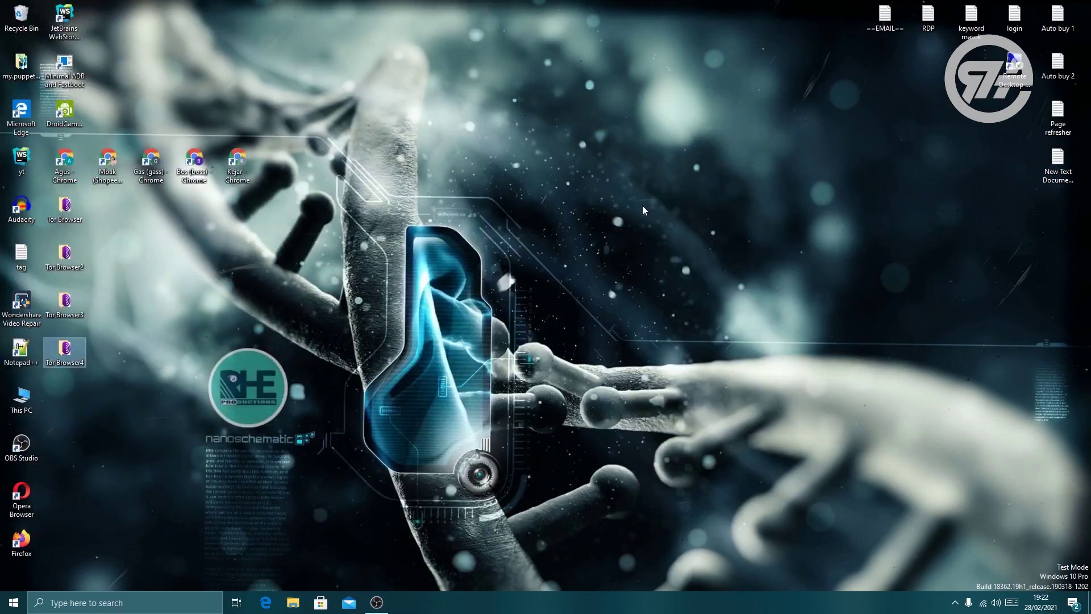
Step: Open the file torrc-defaults from Browser/TorBrowser/Data/Tor inside the desktop folder Tor Browser with Notepad
{"action": "double_click", "coordinate": [64, 212]}
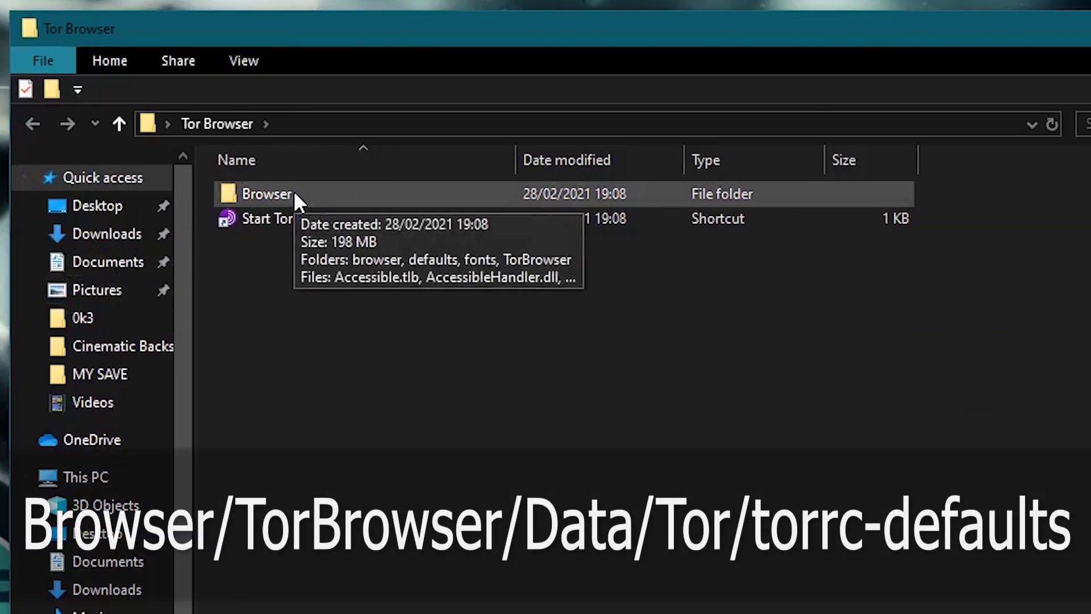
{"action": "double_click", "coordinate": [295, 194]}
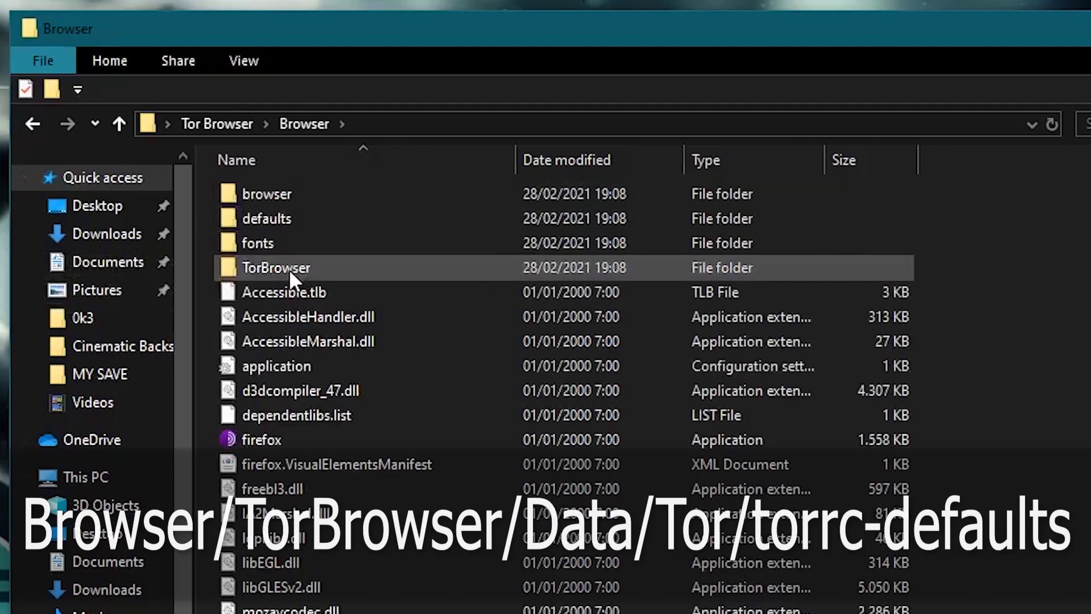
{"action": "double_click", "coordinate": [289, 268]}
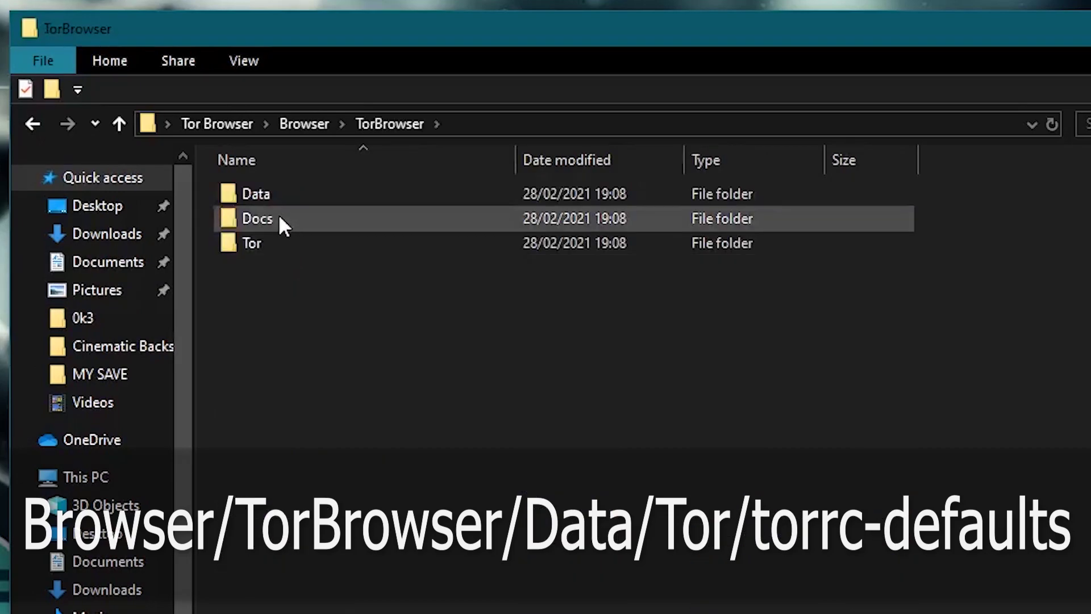
{"action": "double_click", "coordinate": [268, 193]}
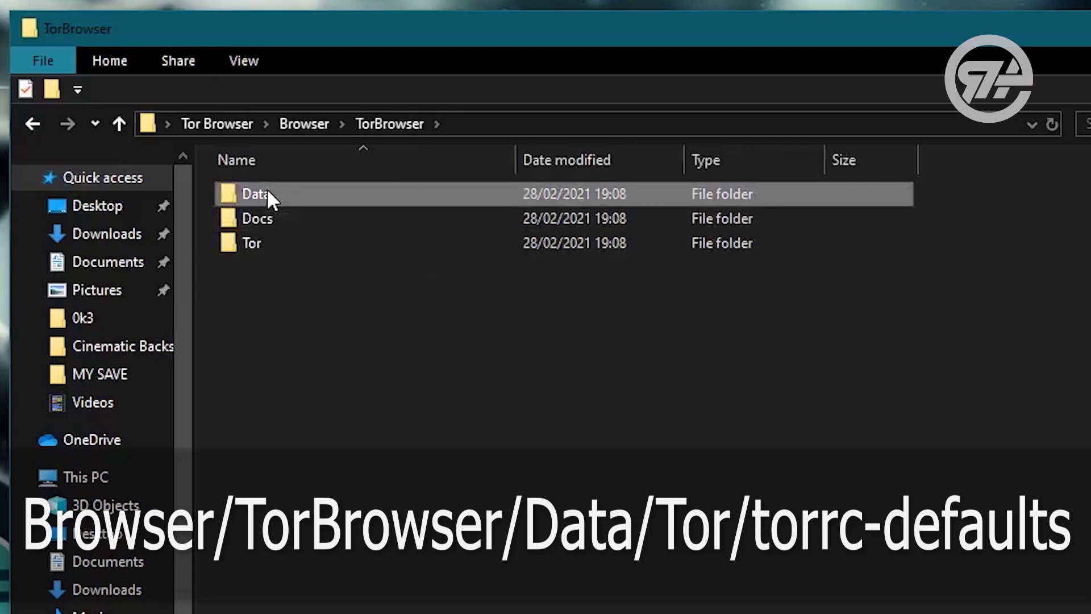
{"action": "double_click", "coordinate": [265, 218]}
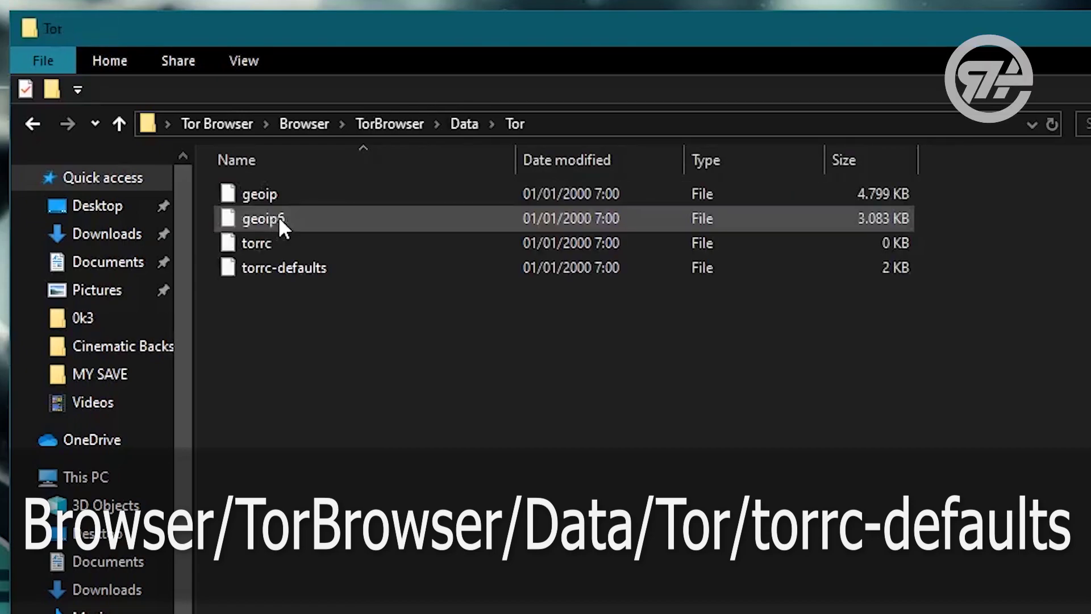
{"action": "left_click", "coordinate": [311, 265]}
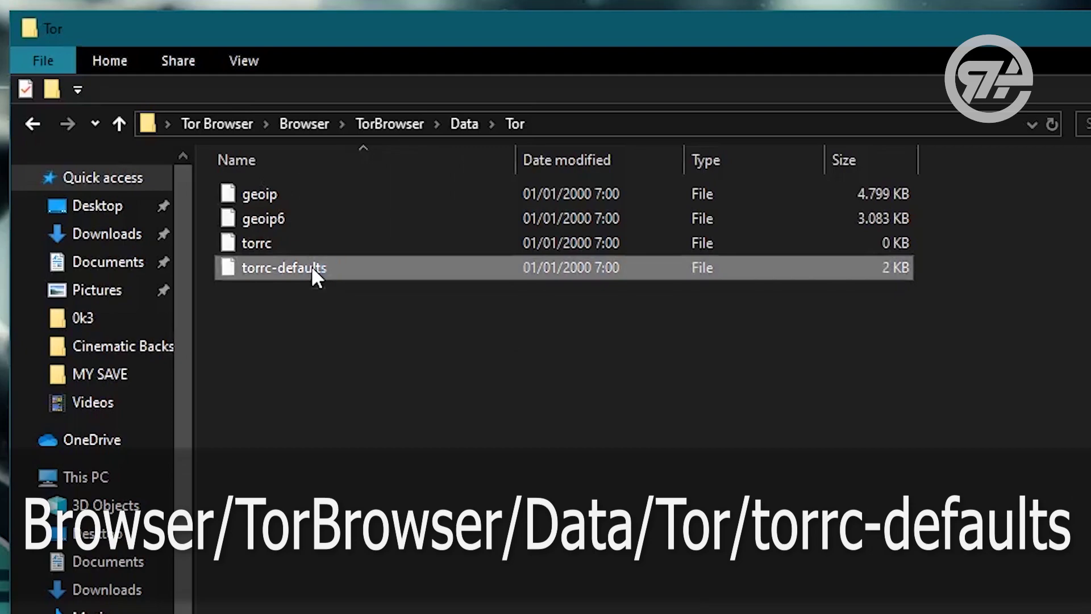
{"action": "double_click", "coordinate": [312, 265]}
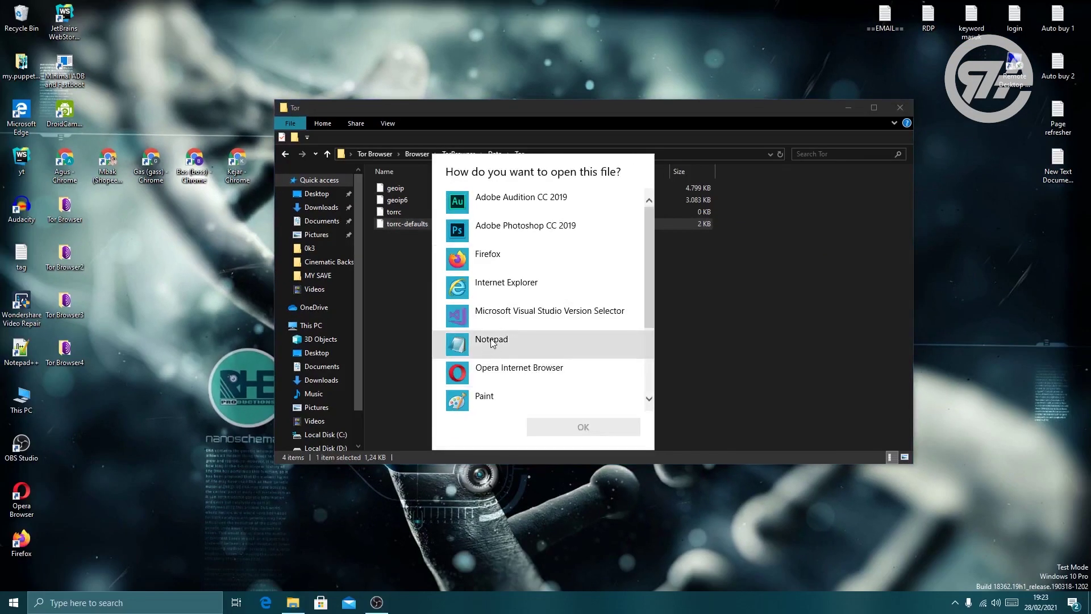
{"action": "left_click", "coordinate": [492, 341]}
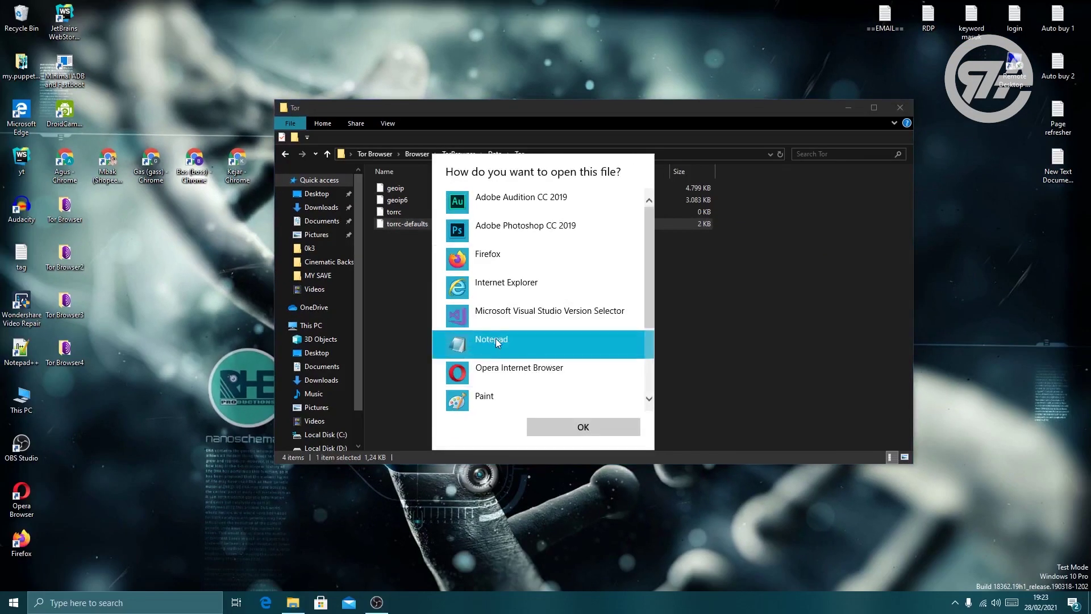
{"action": "left_click", "coordinate": [580, 430]}
Step: Append ", SocksPort 9153" to the end of line 20, after stun:stun.voys.nl:3478, and save the file
{"action": "left_click_drag", "start_coordinate": [373, 404], "coordinate": [847, 414]}
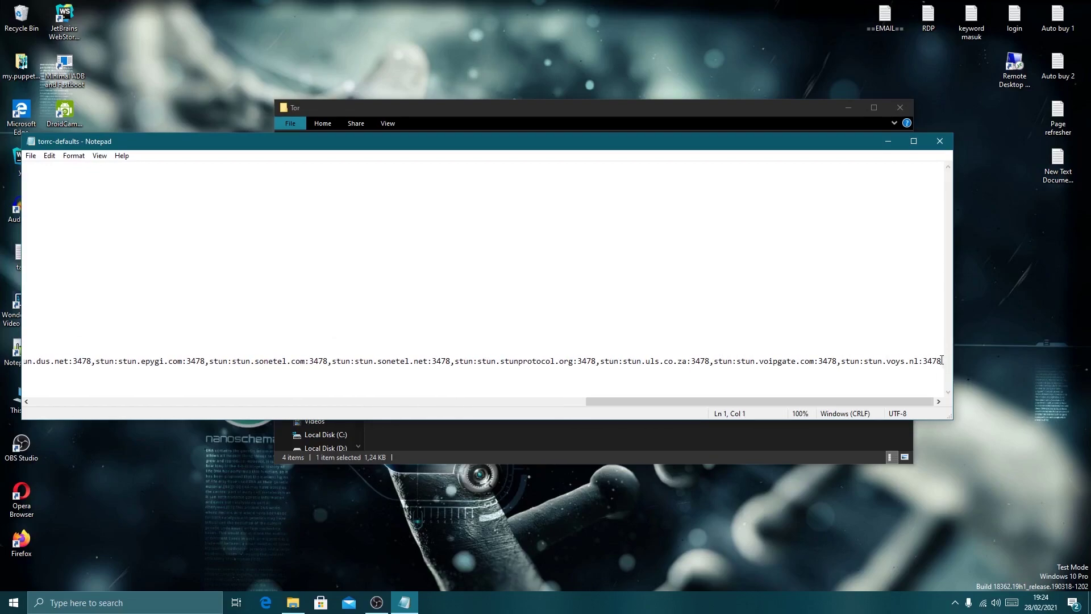
{"action": "left_click", "coordinate": [942, 361]}
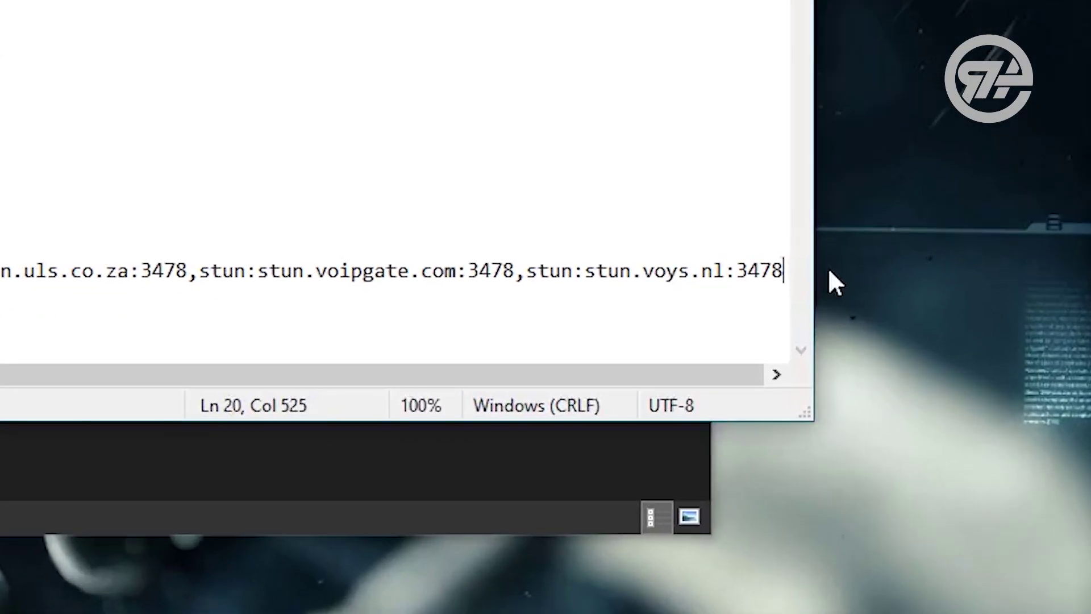
{"action": "type", "text": ", "}
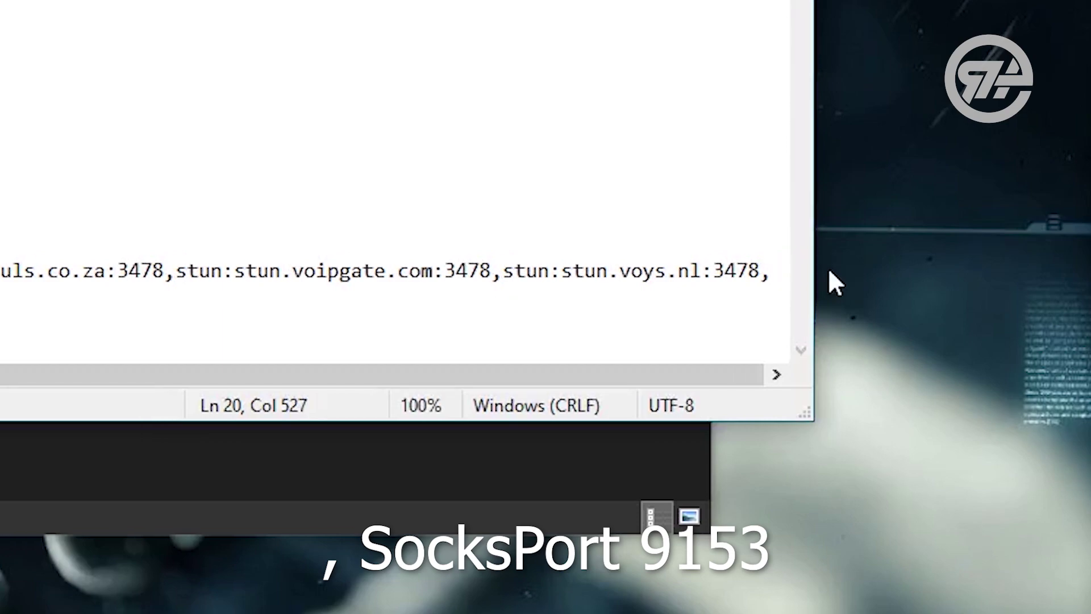
{"action": "type", "text": "SocksPort "}
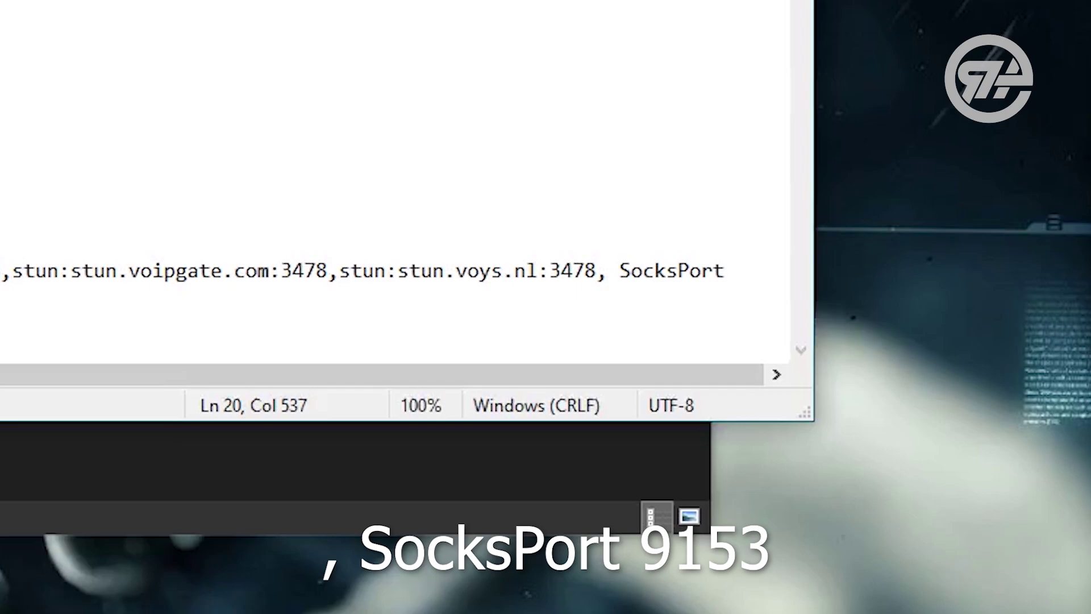
{"action": "type", "text": "9153"}
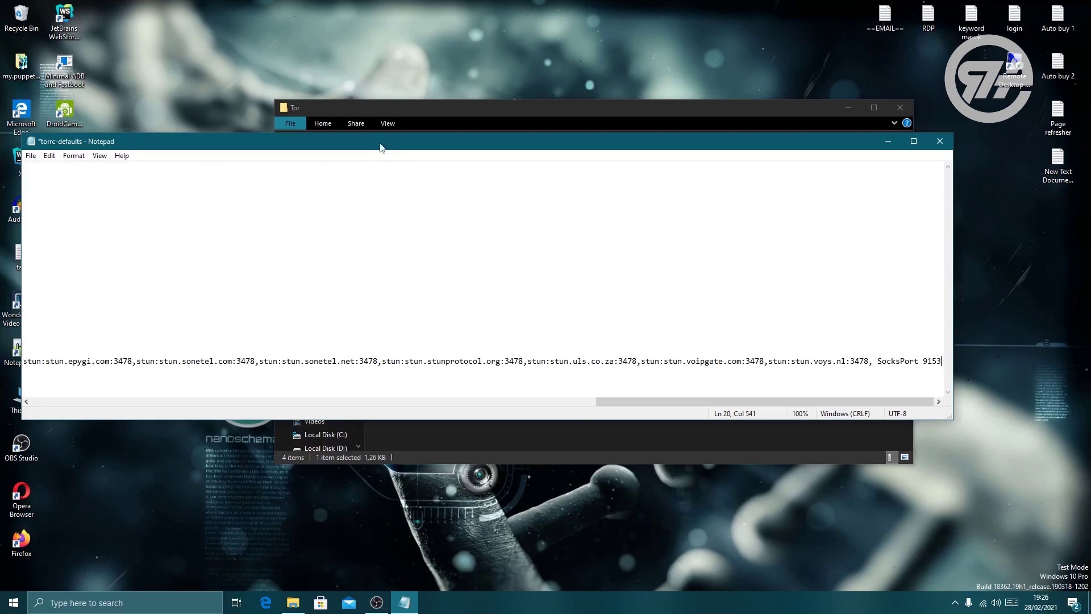
{"action": "left_click", "coordinate": [31, 158]}
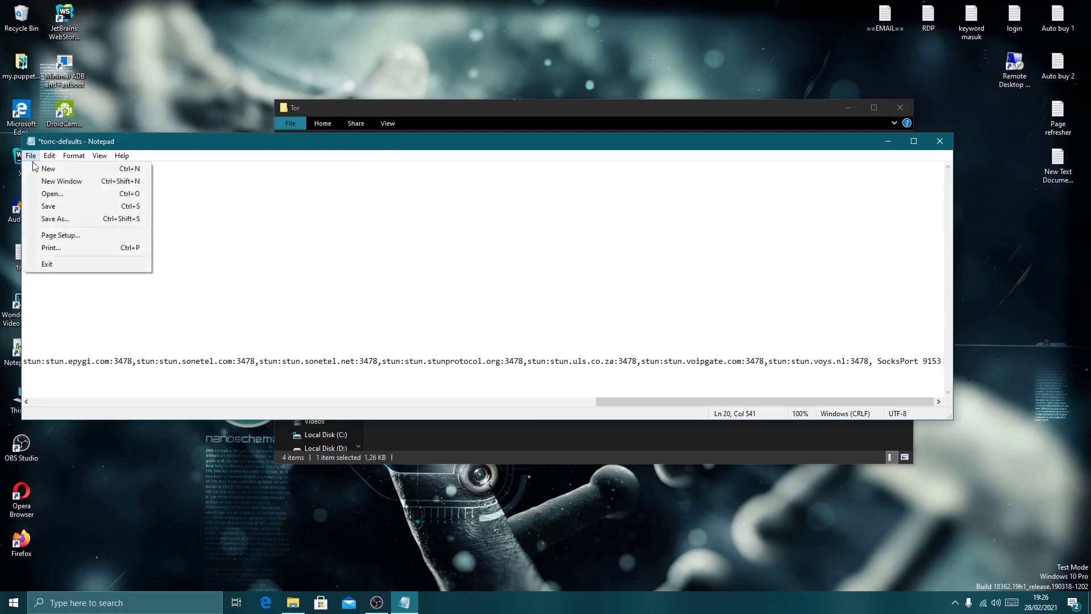
{"action": "left_click", "coordinate": [53, 206]}
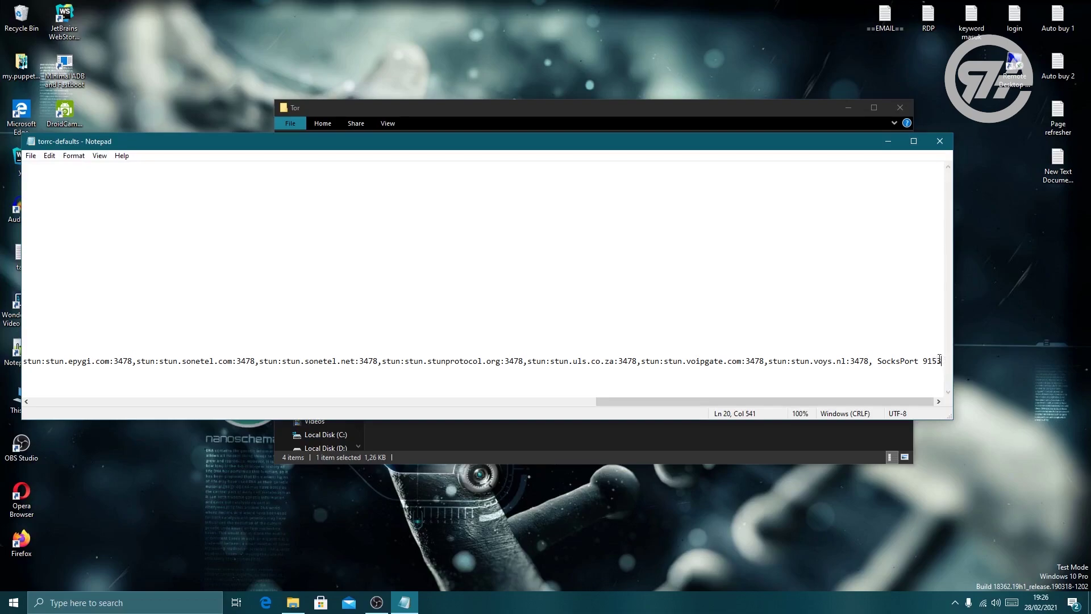
Step: Copy the text ", SocksPort 9153" from the end of line 20, and close the file and its folder window
{"action": "left_click_drag", "start_coordinate": [942, 361], "coordinate": [875, 359]}
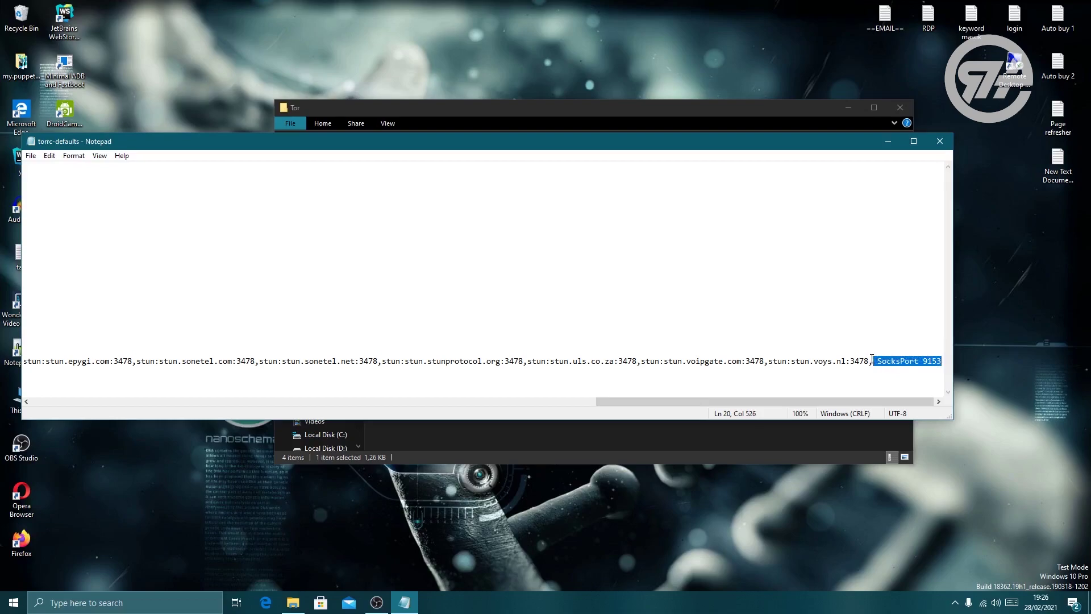
{"action": "right_click", "coordinate": [904, 360]}
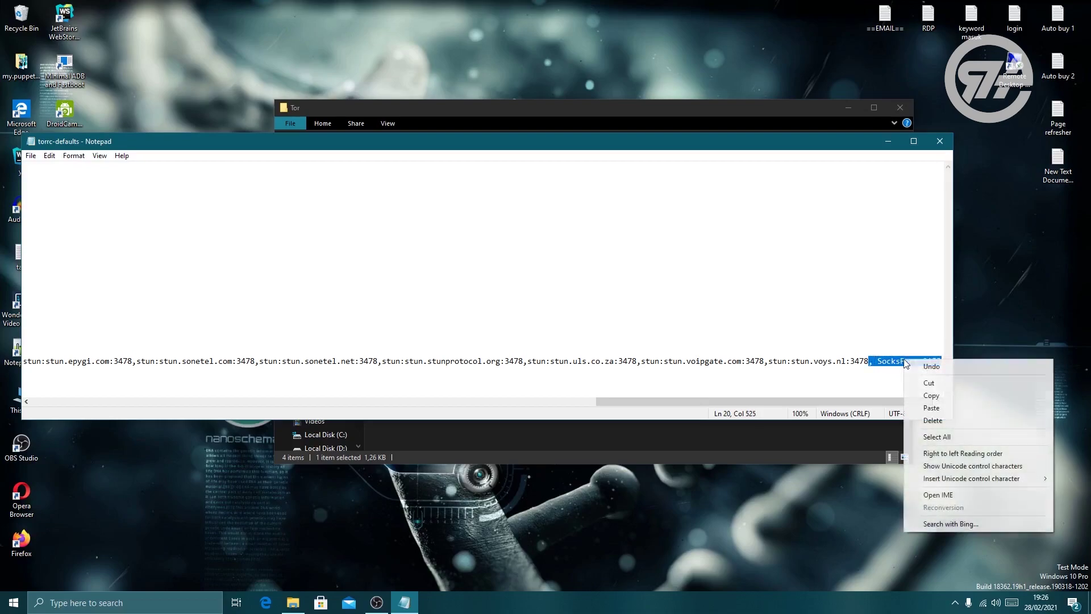
{"action": "left_click", "coordinate": [931, 396]}
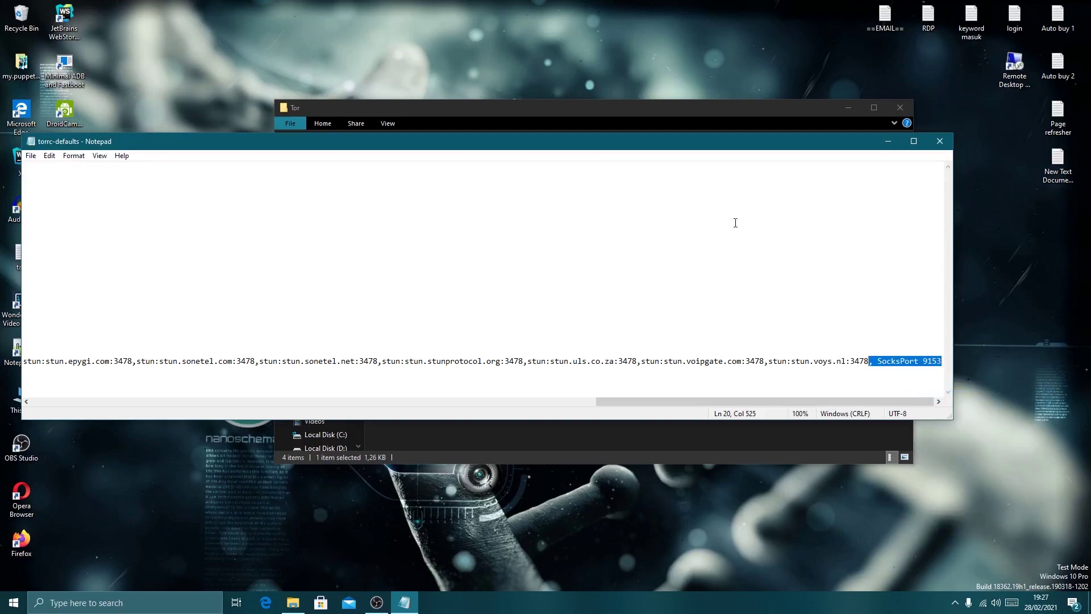
{"action": "left_click", "coordinate": [939, 140]}
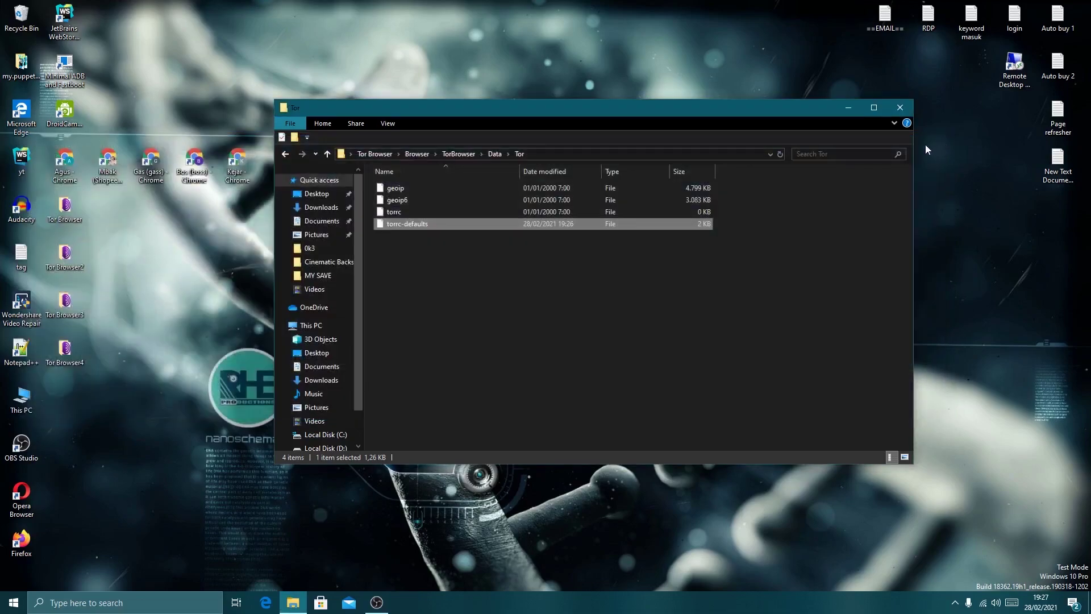
{"action": "left_click", "coordinate": [900, 107]}
Step: Open the file torrc-defaults from Browser/TorBrowser/Data/Tor inside the desktop folder Tor Browser2 with Notepad
{"action": "double_click", "coordinate": [73, 260]}
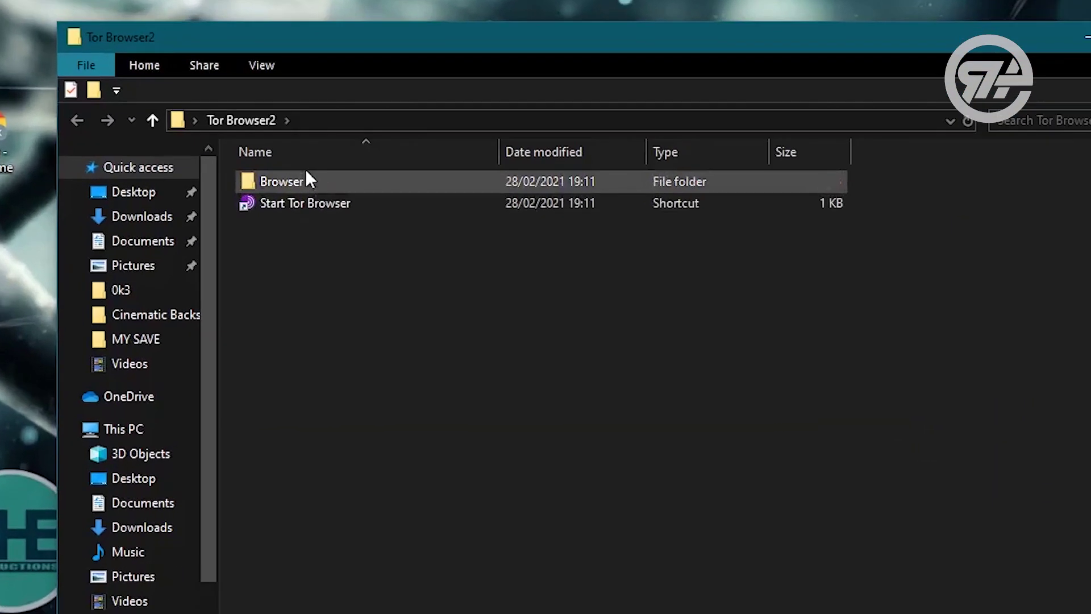
{"action": "double_click", "coordinate": [267, 180]}
{"action": "double_click", "coordinate": [262, 250]}
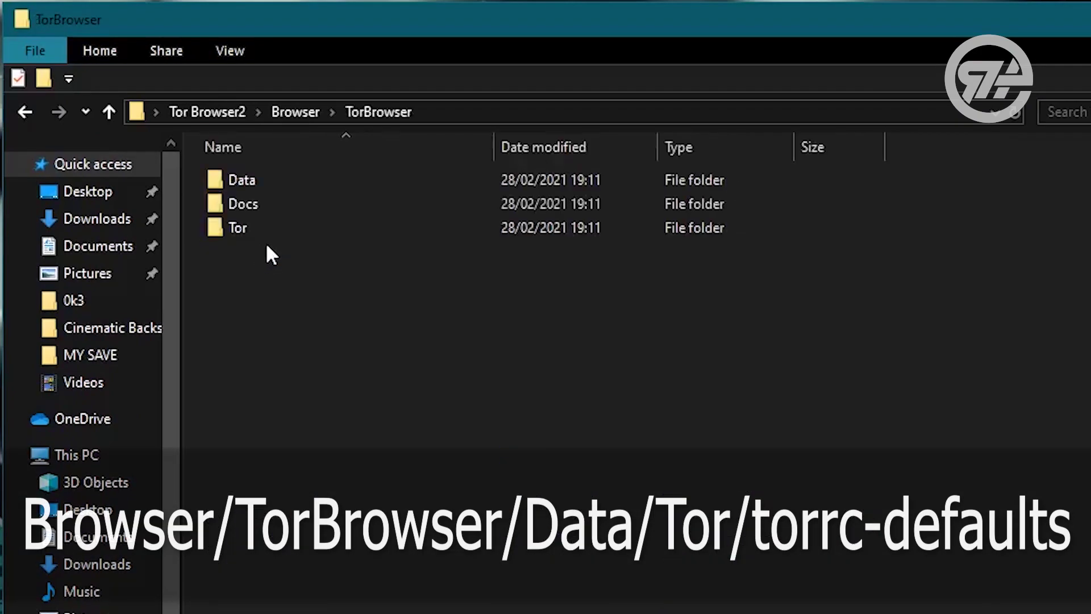
{"action": "double_click", "coordinate": [257, 180]}
{"action": "double_click", "coordinate": [251, 203]}
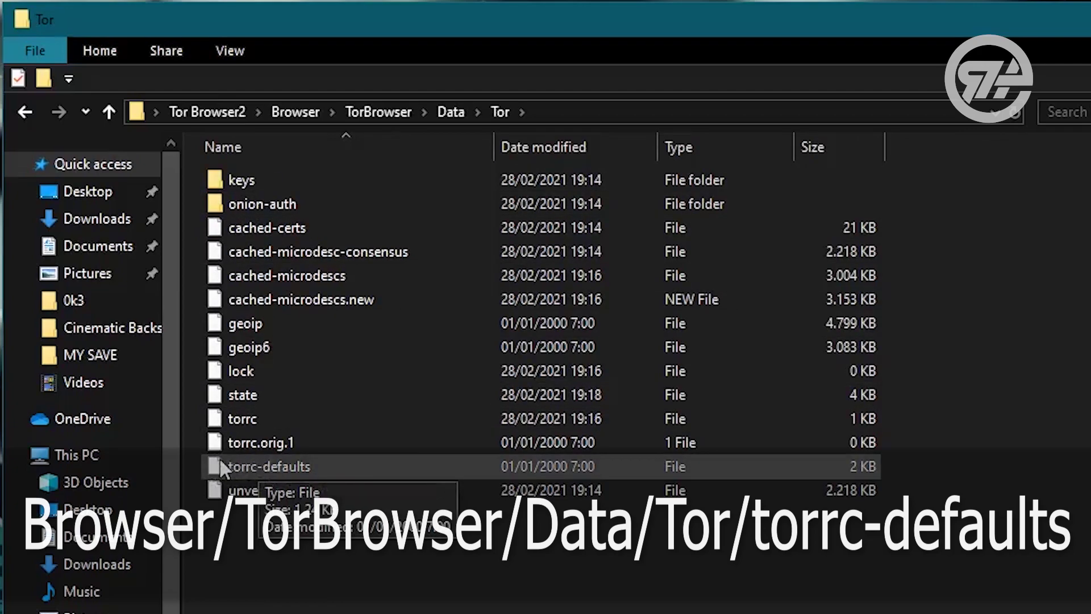
{"action": "double_click", "coordinate": [278, 467]}
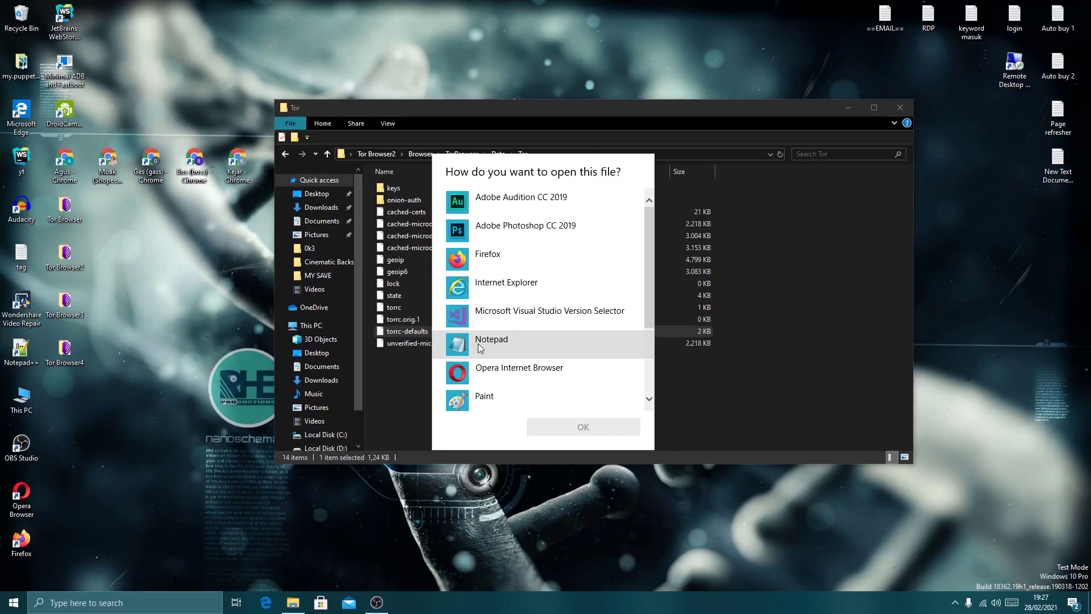
{"action": "left_click", "coordinate": [480, 345]}
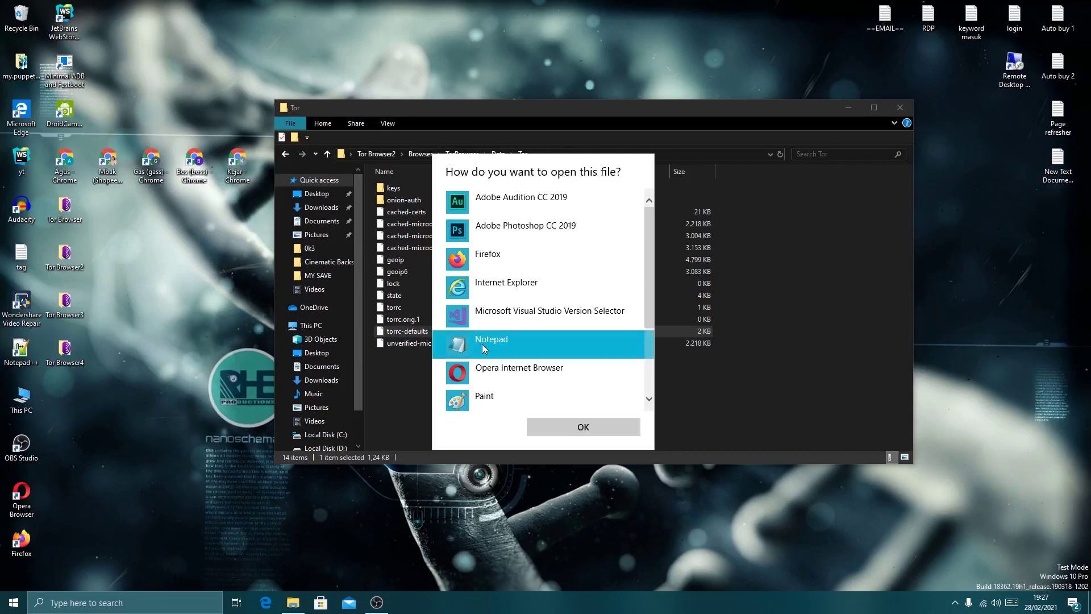
{"action": "left_click", "coordinate": [595, 428]}
Step: Append ", SocksPort 9154" to the end of line 20 in Tor Browser2's torrc-defaults, save it, and close the file and its folder window
{"action": "left_click", "coordinate": [597, 401]}
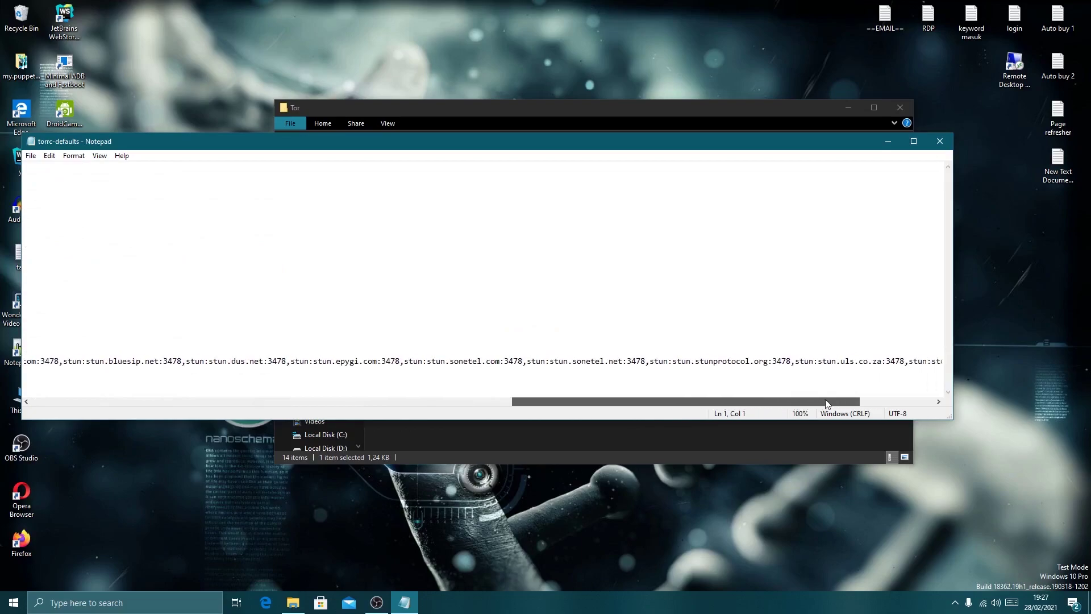
{"action": "left_click_drag", "start_coordinate": [629, 399], "coordinate": [705, 401]}
{"action": "left_click", "coordinate": [941, 362]}
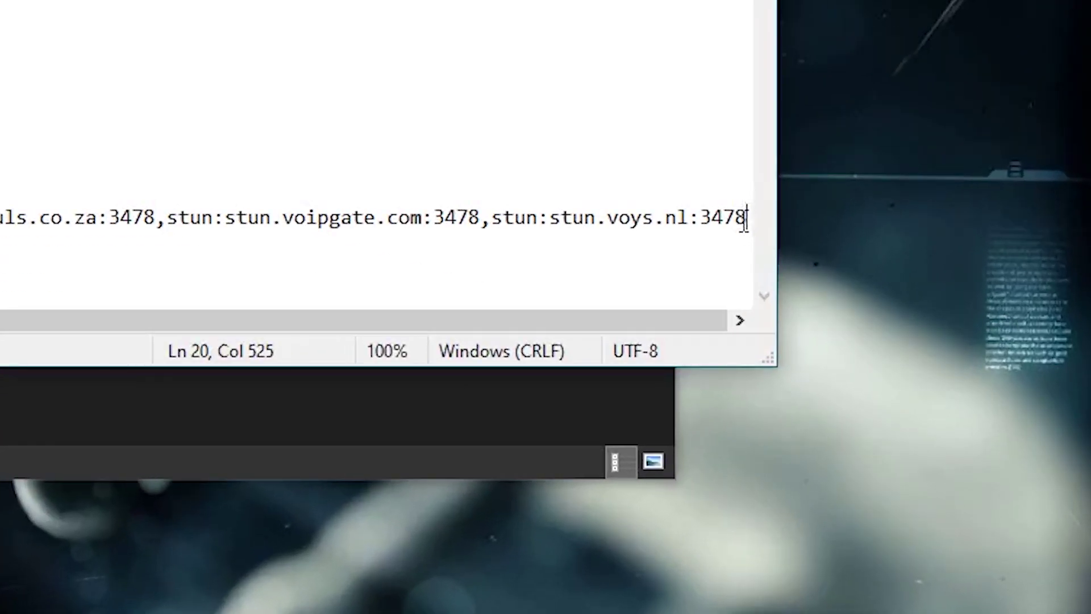
{"action": "right_click", "coordinate": [747, 219]}
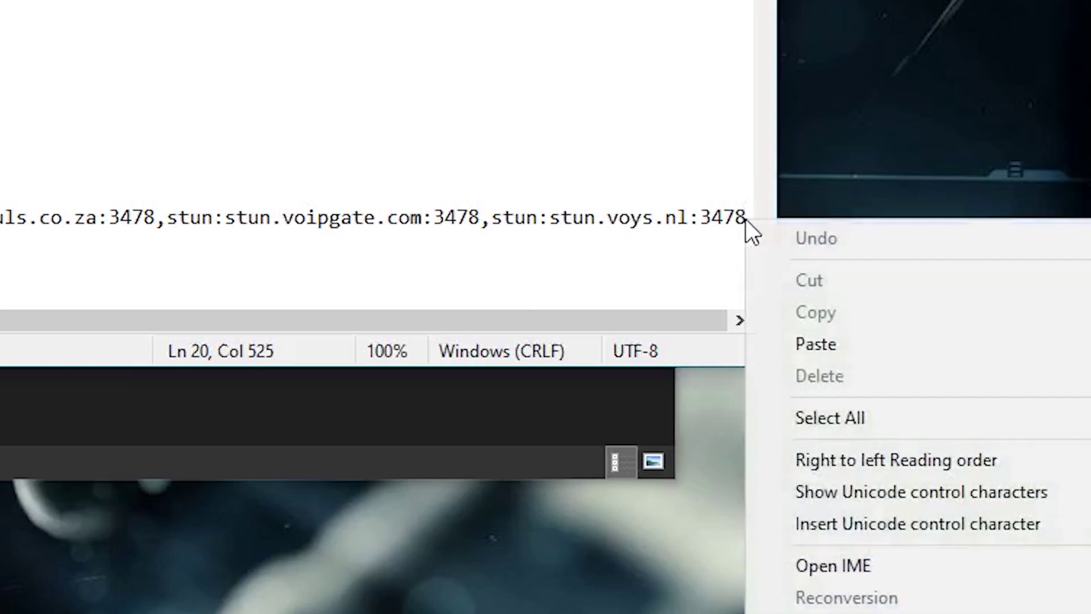
{"action": "left_click", "coordinate": [825, 347]}
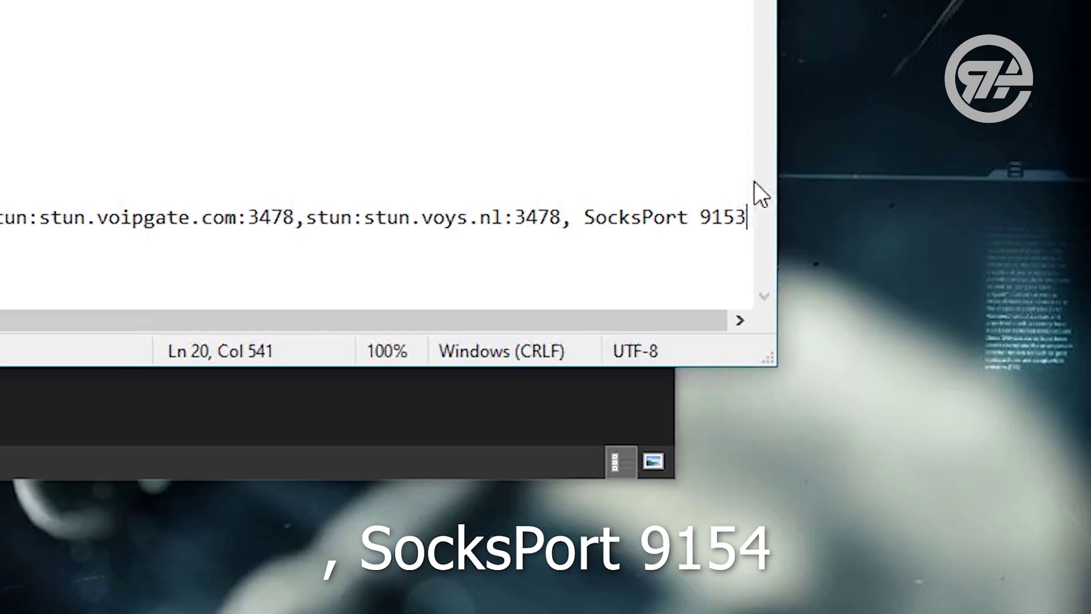
{"action": "key", "text": "BackSpace"}
{"action": "type", "text": "4"}
{"action": "left_click", "coordinate": [31, 156]}
{"action": "left_click", "coordinate": [50, 207]}
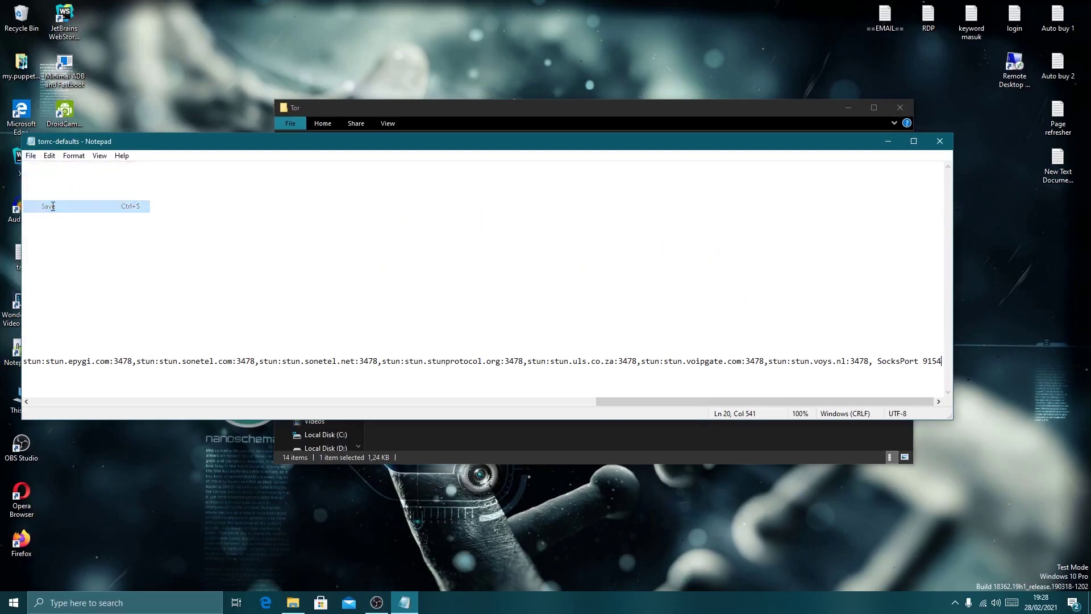
{"action": "left_click", "coordinate": [940, 141]}
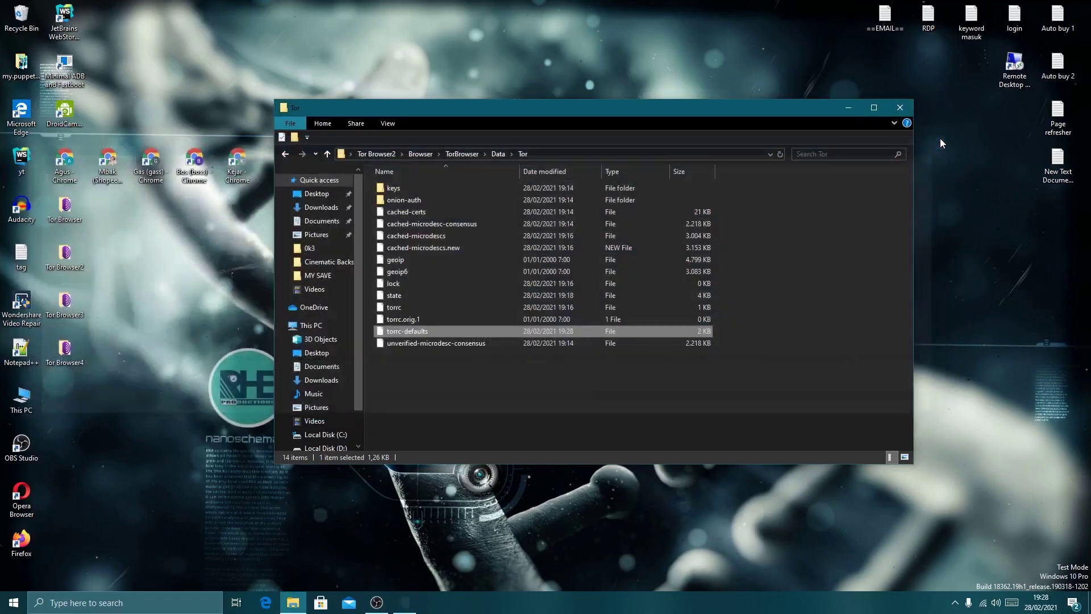
{"action": "left_click", "coordinate": [901, 107]}
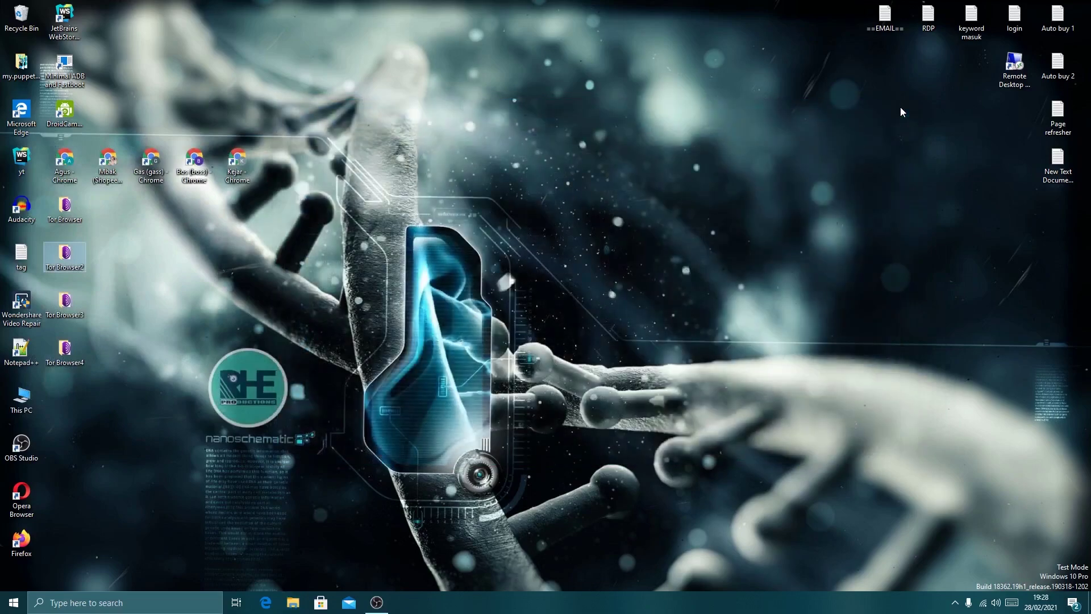
Step: Open the file torrc-defaults from Browser/TorBrowser/Data/Tor inside the desktop folder Tor Browser3 with Notepad
{"action": "double_click", "coordinate": [76, 298]}
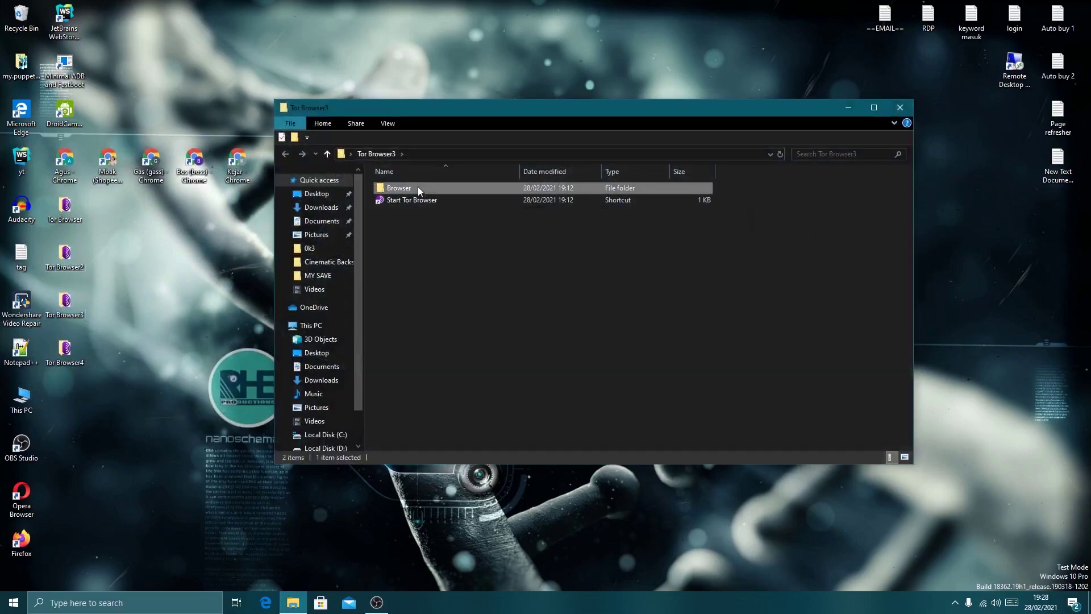
{"action": "double_click", "coordinate": [418, 188]}
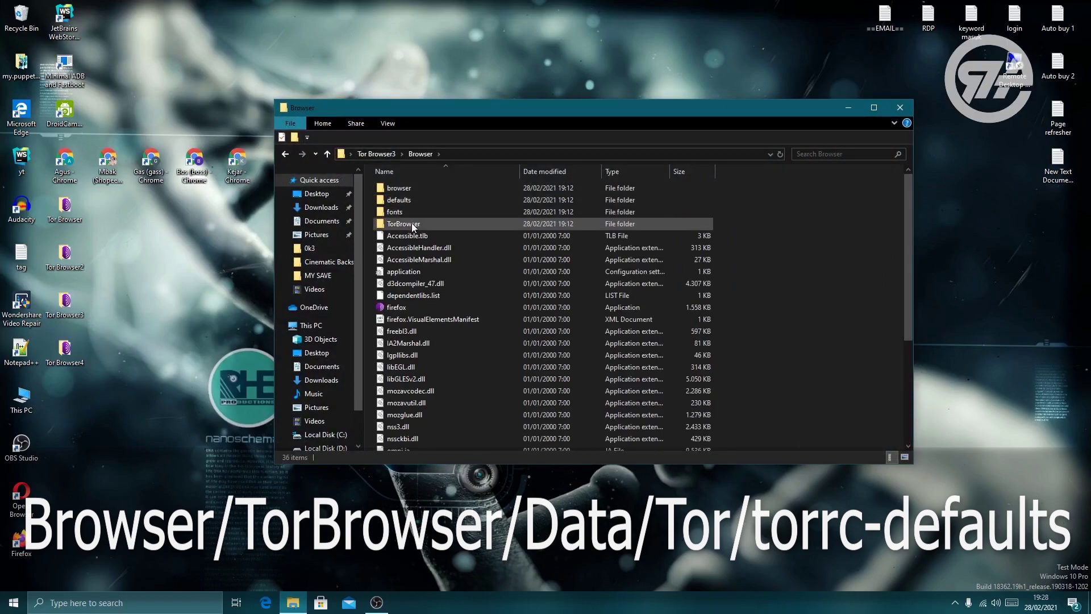
{"action": "double_click", "coordinate": [412, 225]}
{"action": "double_click", "coordinate": [400, 189]}
{"action": "double_click", "coordinate": [398, 203]}
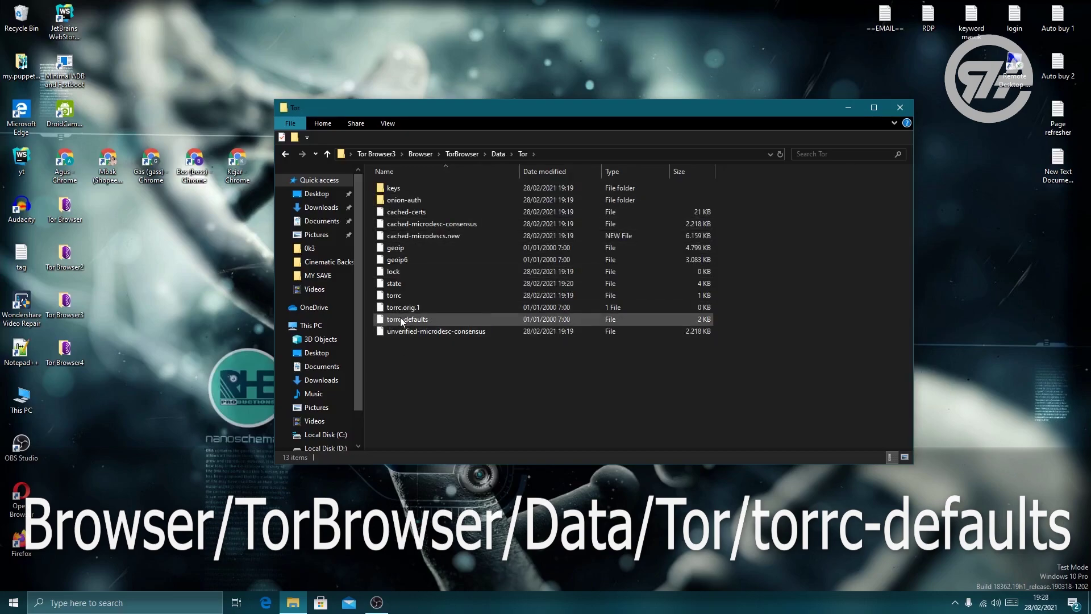
{"action": "double_click", "coordinate": [401, 320]}
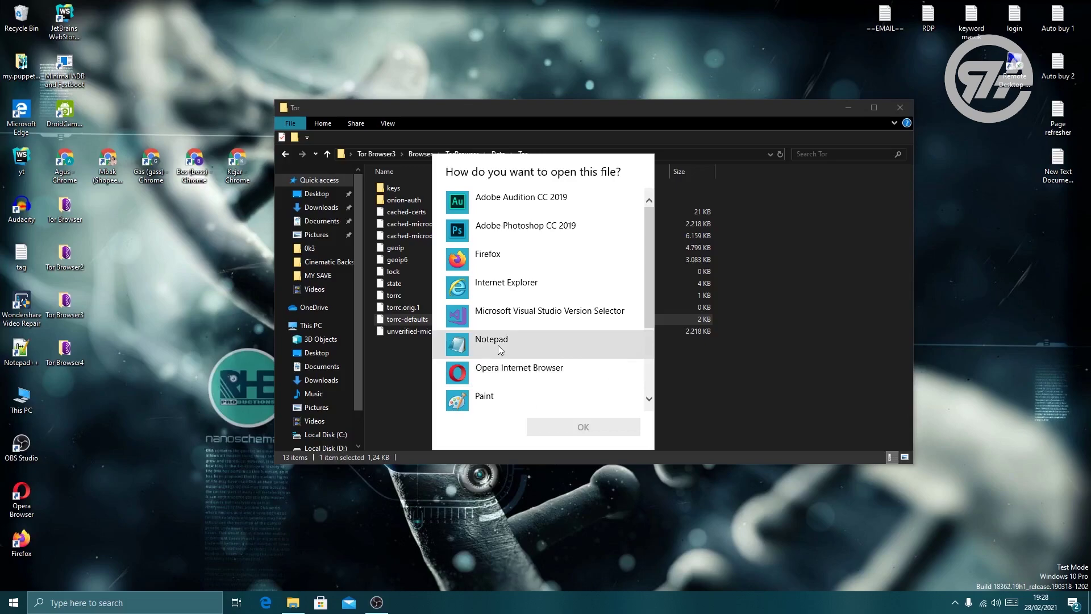
{"action": "left_click", "coordinate": [500, 348]}
{"action": "left_click", "coordinate": [582, 427]}
Step: Append ", SocksPort 9155" to the end of line 20, after stun:stun.voys.nl:3478, save it, and close the file and its folder window
{"action": "left_click_drag", "start_coordinate": [374, 401], "coordinate": [948, 397]}
{"action": "left_click", "coordinate": [941, 360]}
{"action": "right_click", "coordinate": [943, 361]}
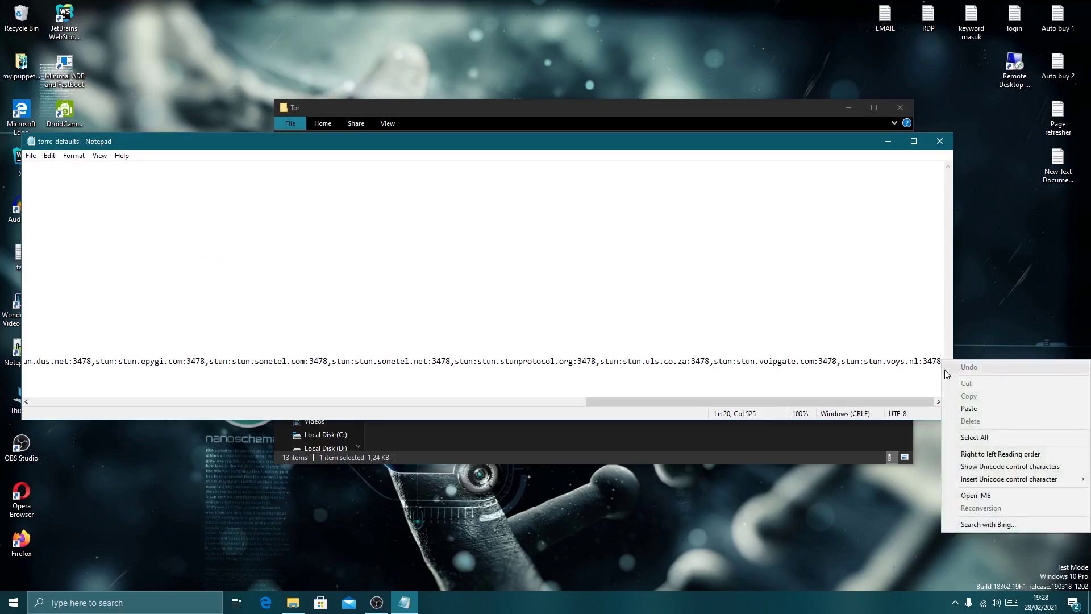
{"action": "left_click", "coordinate": [970, 410]}
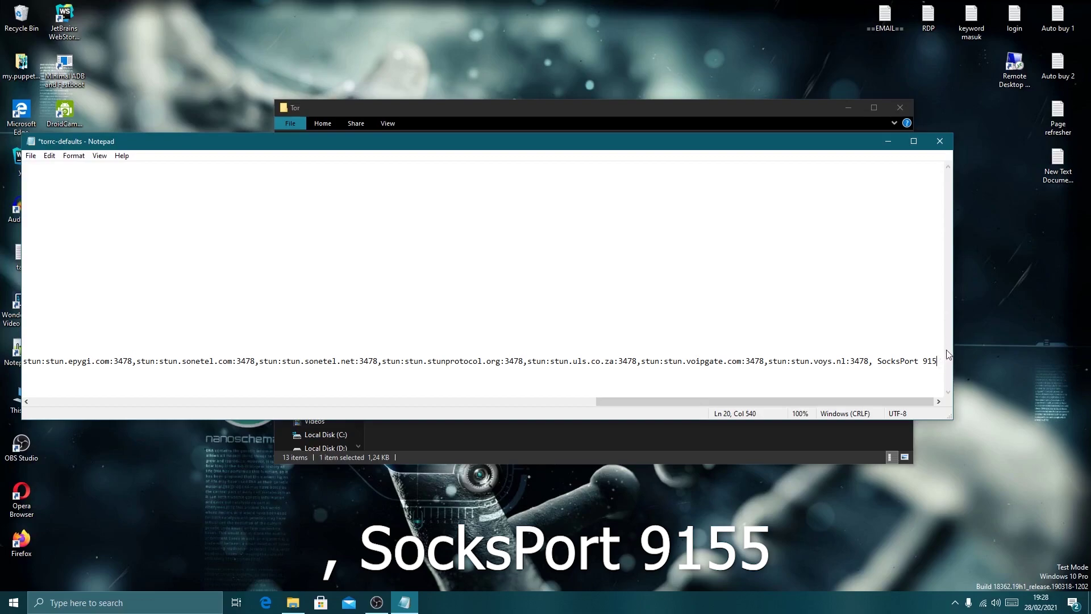
{"action": "type", "text": "5"}
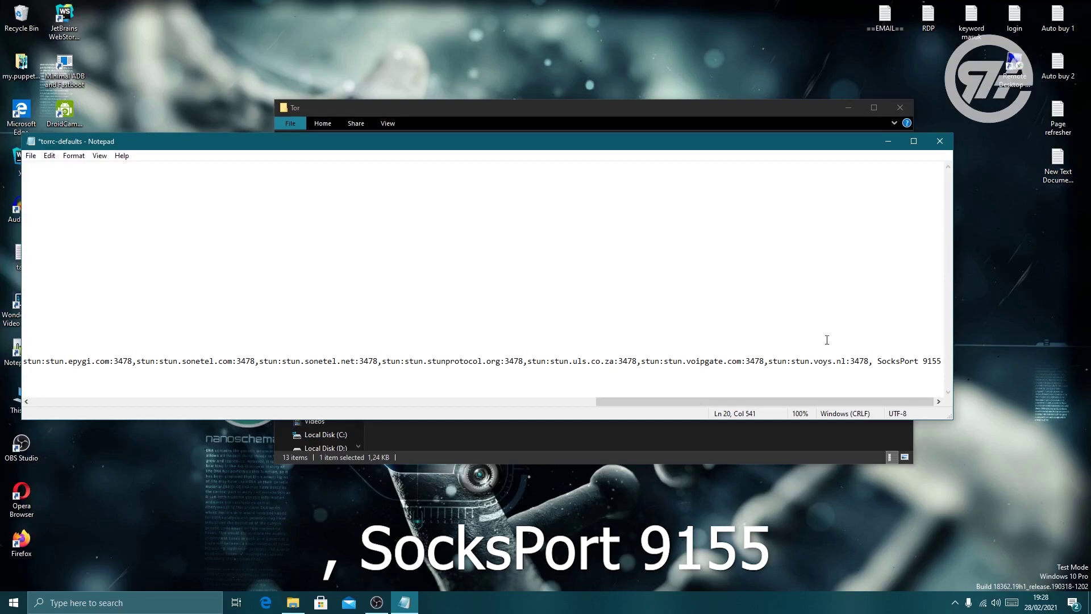
{"action": "left_click", "coordinate": [31, 156]}
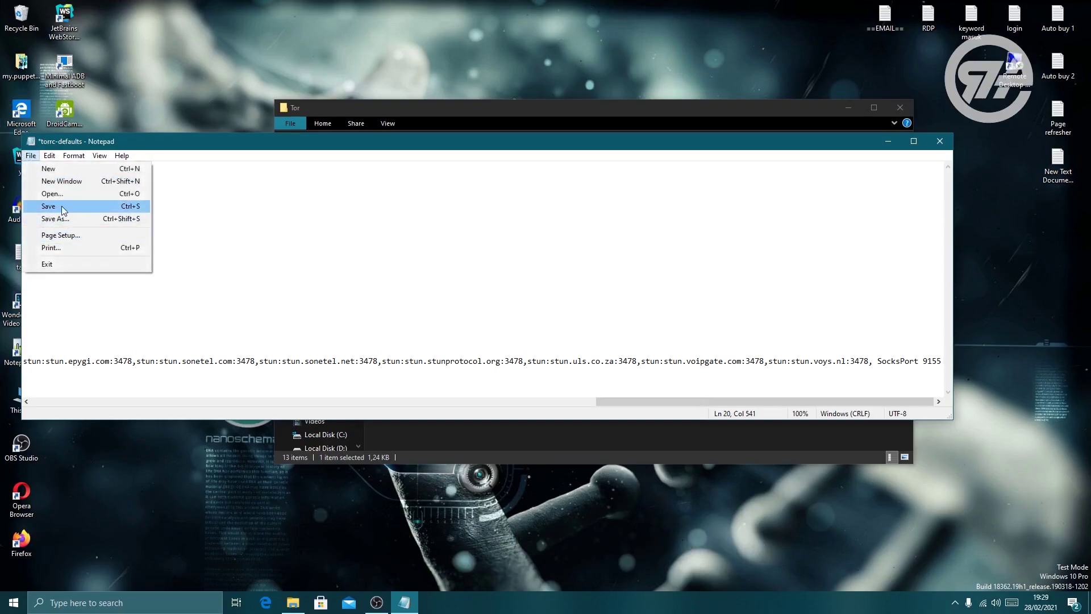
{"action": "left_click", "coordinate": [43, 206]}
{"action": "left_click", "coordinate": [938, 146]}
{"action": "left_click", "coordinate": [900, 108]}
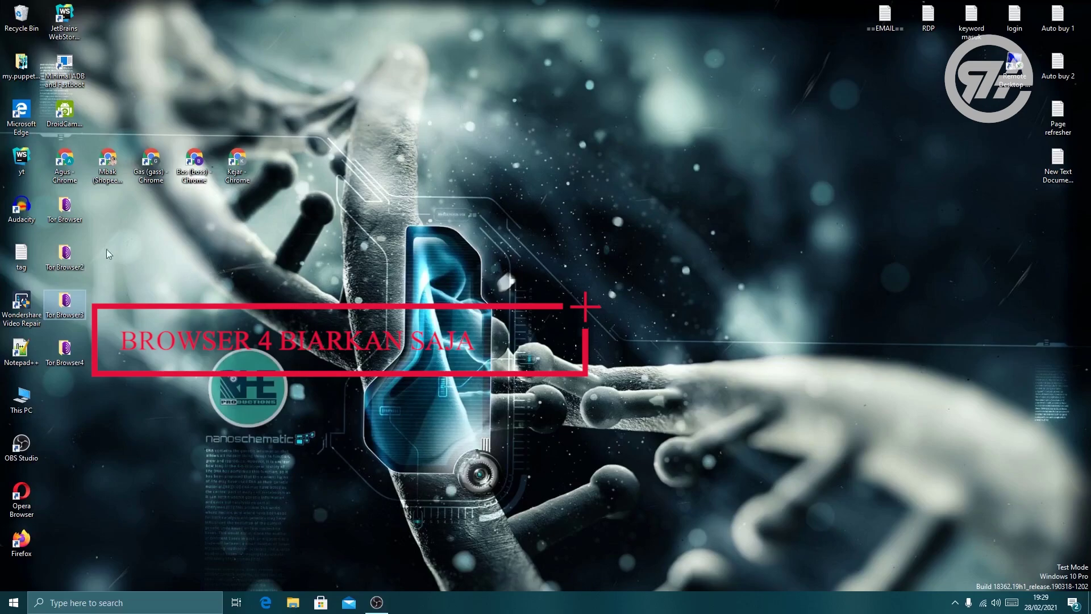
Step: Start Tor Browser from the desktop folder Tor Browser, connect it to the Tor network, and close the folder window
{"action": "double_click", "coordinate": [77, 220]}
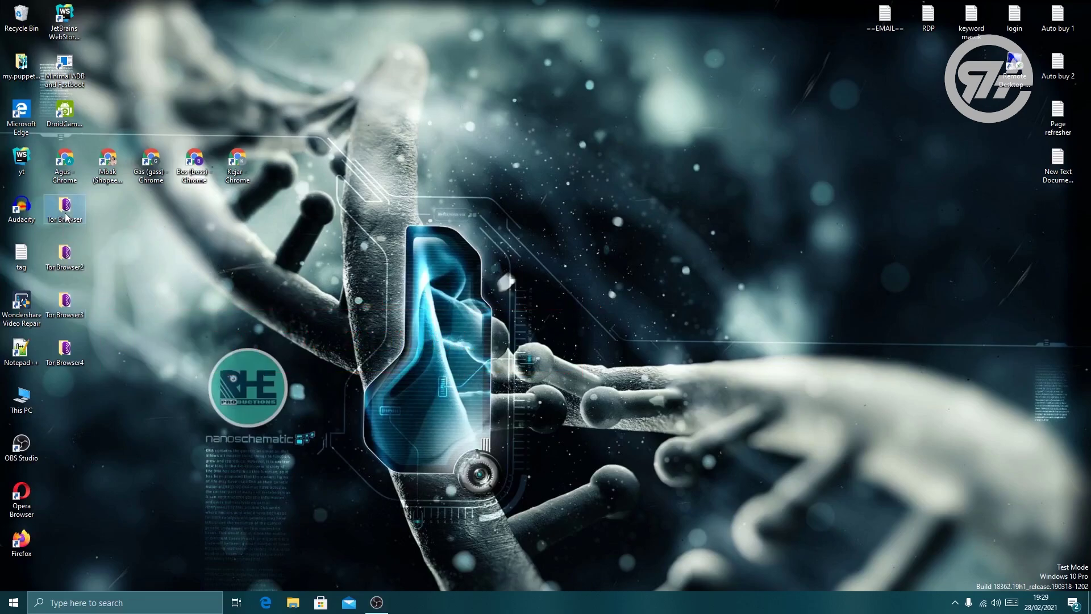
{"action": "left_click", "coordinate": [396, 200]}
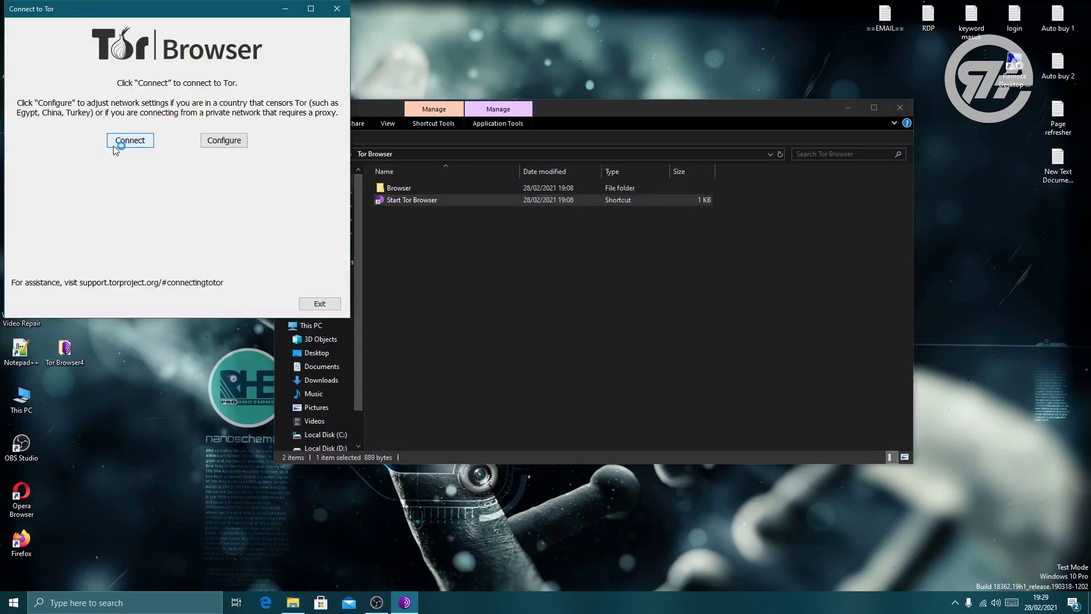
{"action": "left_click", "coordinate": [115, 144]}
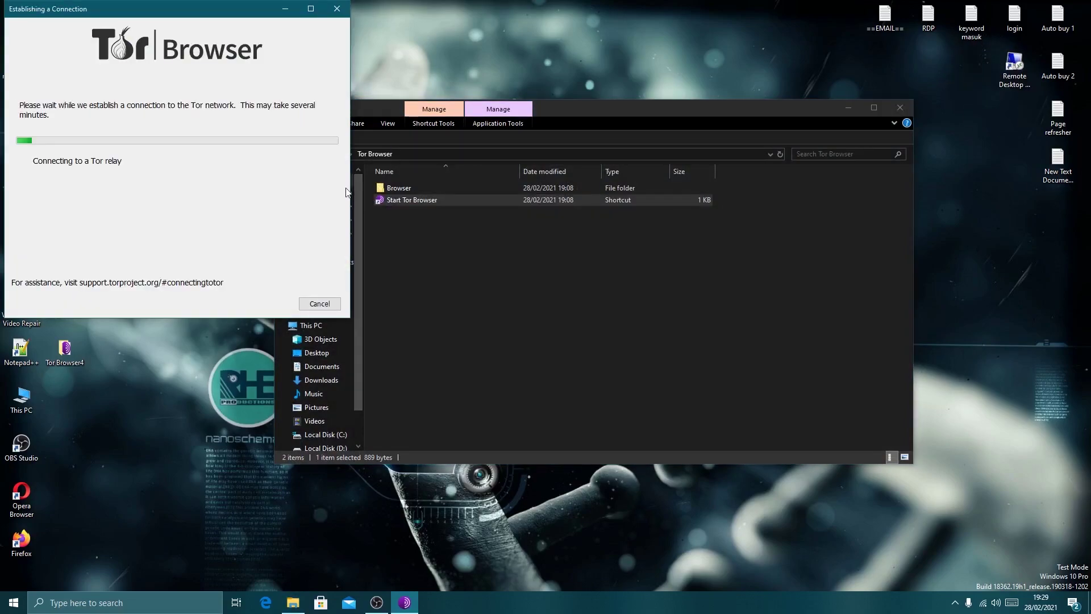
{"action": "left_click", "coordinate": [900, 108]}
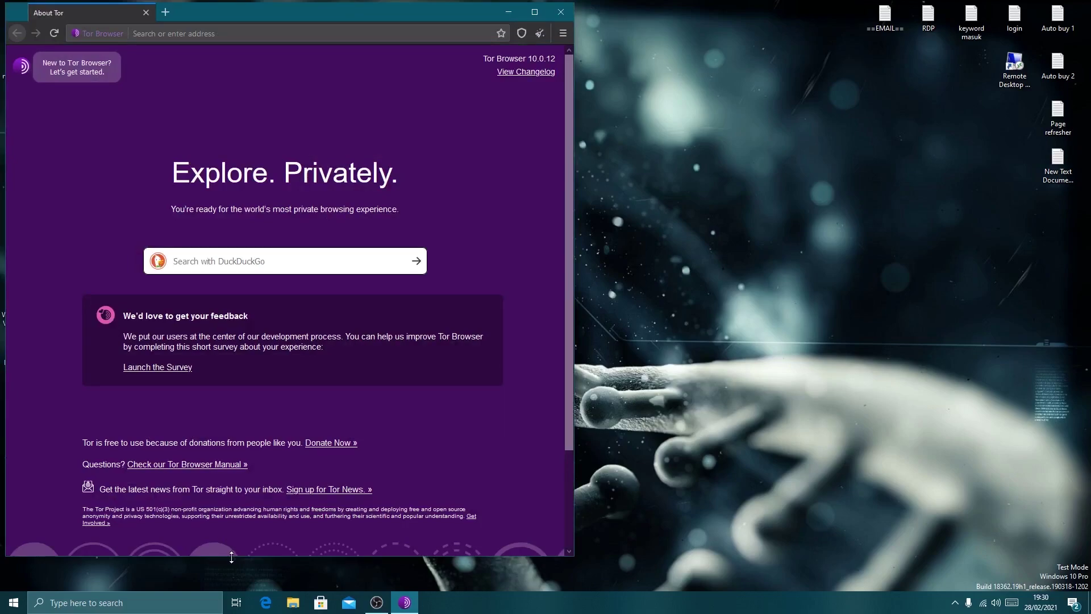
Step: Shrink the Tor Browser window to about a quarter of the screen and place it in the upper-right area of the desktop
{"action": "left_click_drag", "start_coordinate": [232, 557], "coordinate": [234, 306]}
{"action": "left_click_drag", "start_coordinate": [234, 307], "coordinate": [231, 317]}
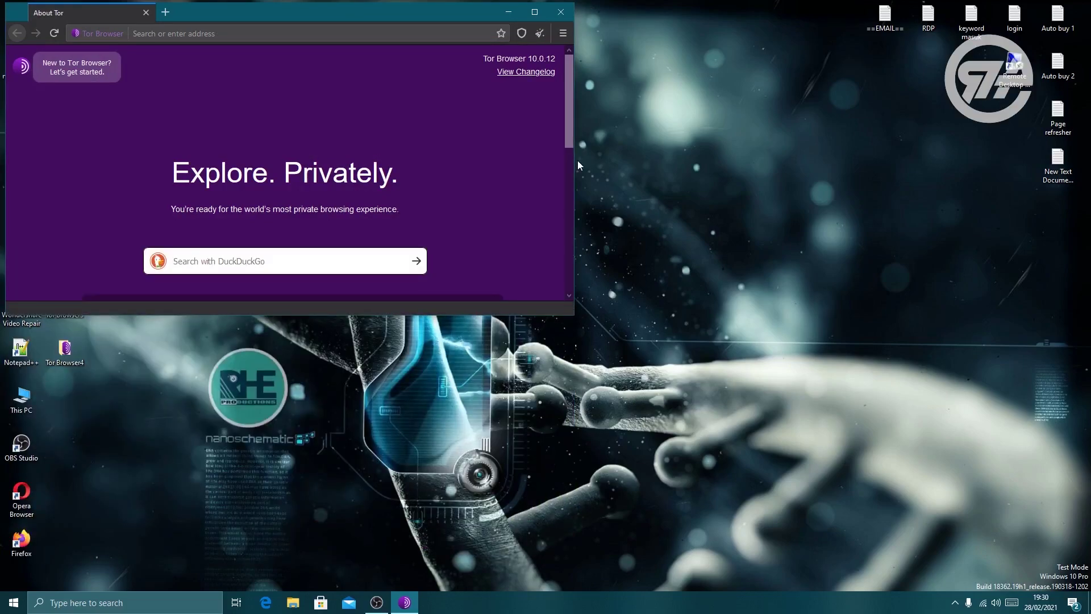
{"action": "left_click_drag", "start_coordinate": [574, 163], "coordinate": [468, 168]}
{"action": "left_click_drag", "start_coordinate": [252, 16], "coordinate": [827, 25]}
Step: Start the second Tor Browser copy from the desktop folder Tor Browser2
{"action": "double_click", "coordinate": [64, 259]}
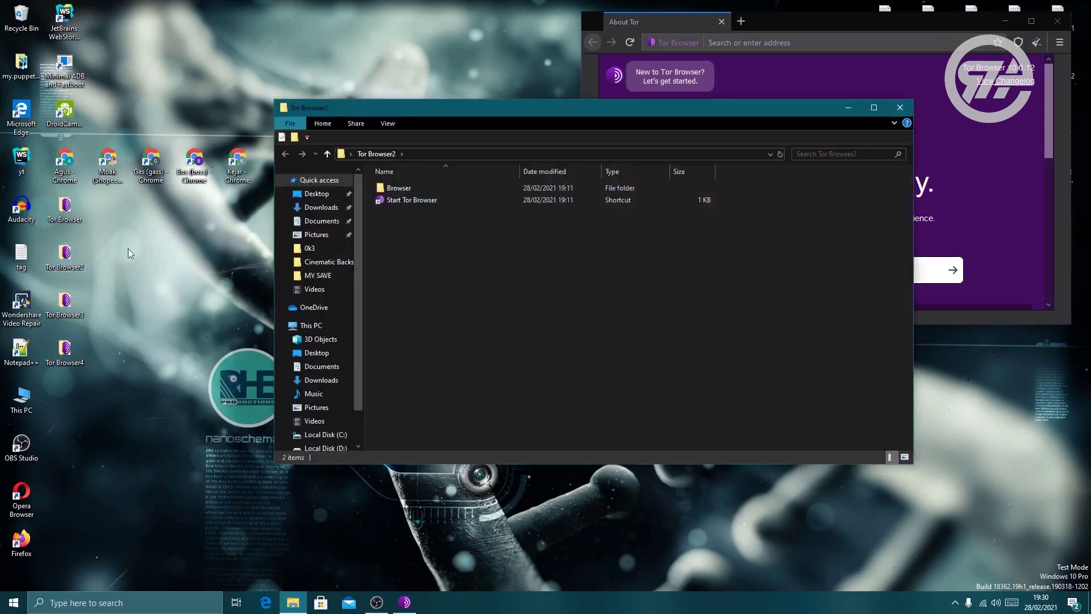
{"action": "double_click", "coordinate": [422, 202]}
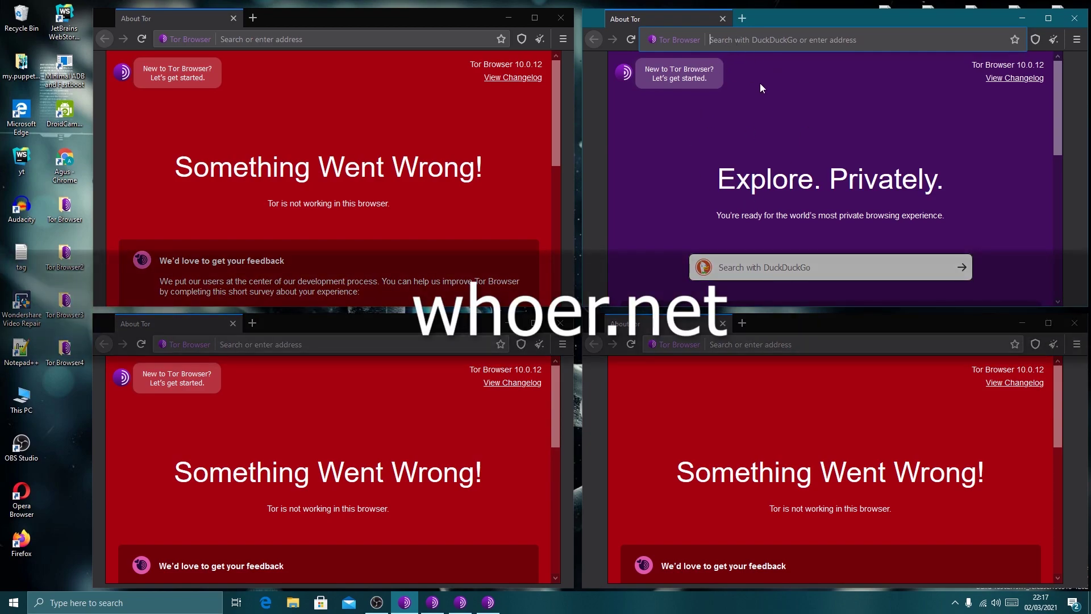
Step: Enter whoer.net as the address in the purple "Explore. Privately." Tor Browser window, copy that address, and load the site
{"action": "left_click", "coordinate": [752, 41]}
{"action": "type", "text": "whoer.ne"}
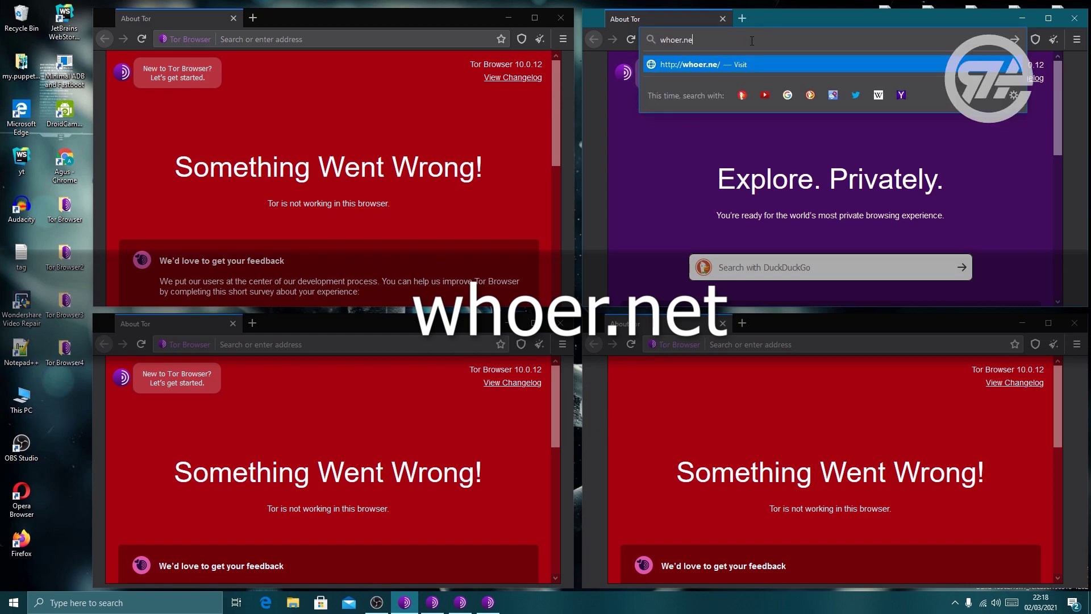
{"action": "type", "text": "t"}
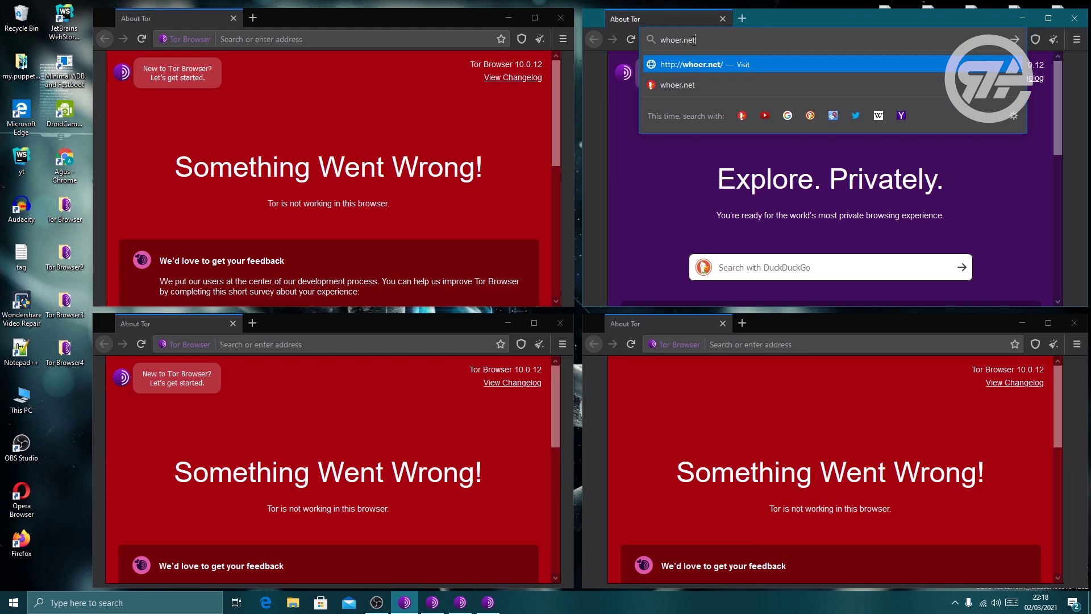
{"action": "left_click_drag", "start_coordinate": [697, 41], "coordinate": [660, 43]}
{"action": "key", "text": "ctrl+c"}
{"action": "right_click", "coordinate": [679, 40]}
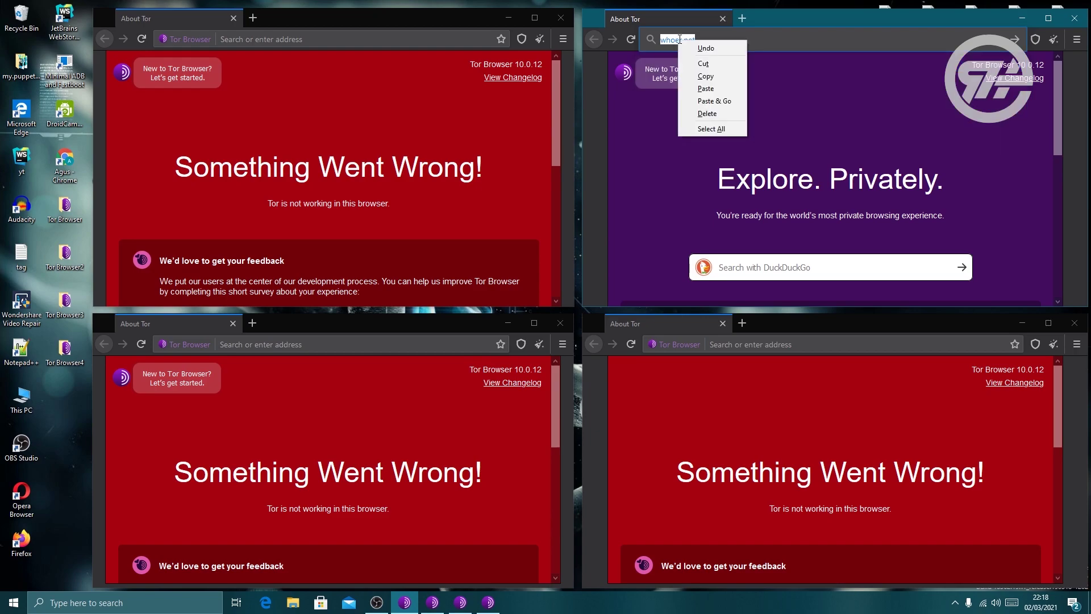
{"action": "left_click", "coordinate": [705, 89]}
{"action": "key", "text": "Return"}
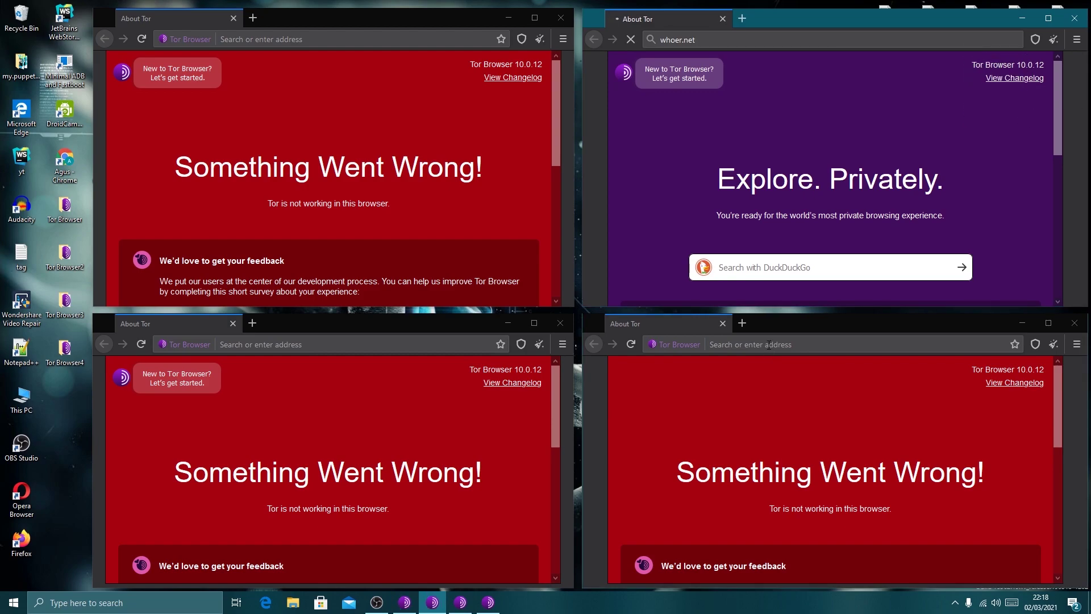
Step: Load the copied address whoer.net in the lower-right and upper-left Tor Browser windows
{"action": "left_click", "coordinate": [768, 344]}
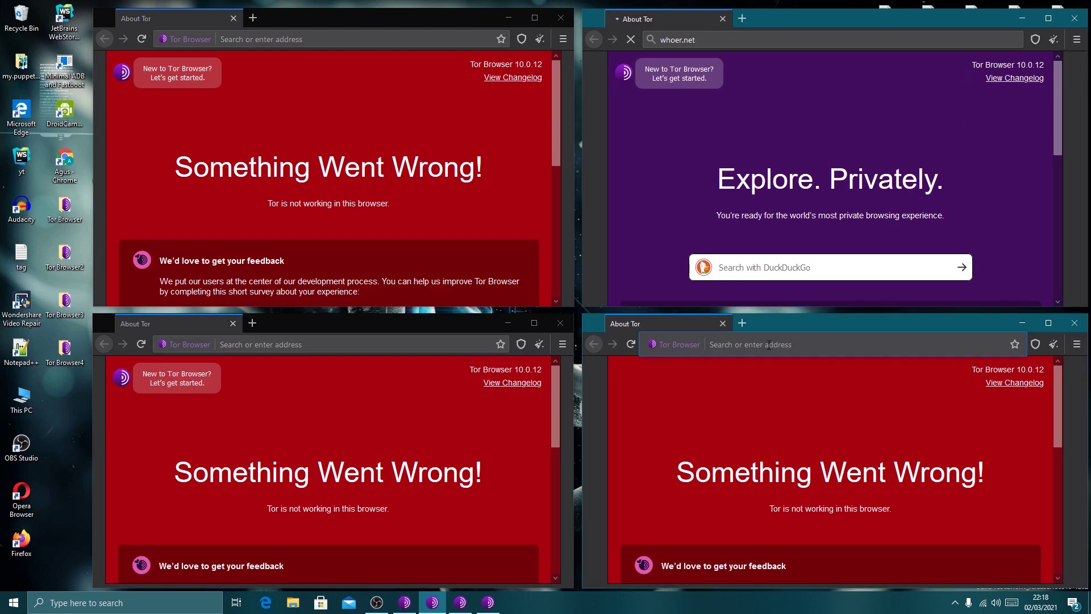
{"action": "right_click", "coordinate": [768, 345]}
{"action": "left_click", "coordinate": [790, 396]}
{"action": "key", "text": "Return"}
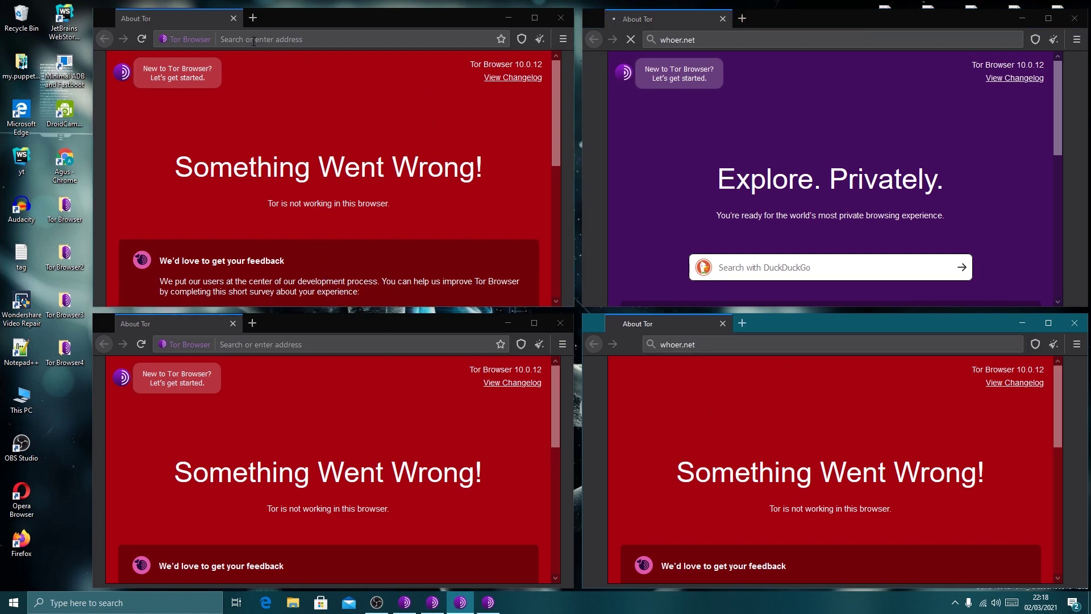
{"action": "right_click", "coordinate": [253, 41]}
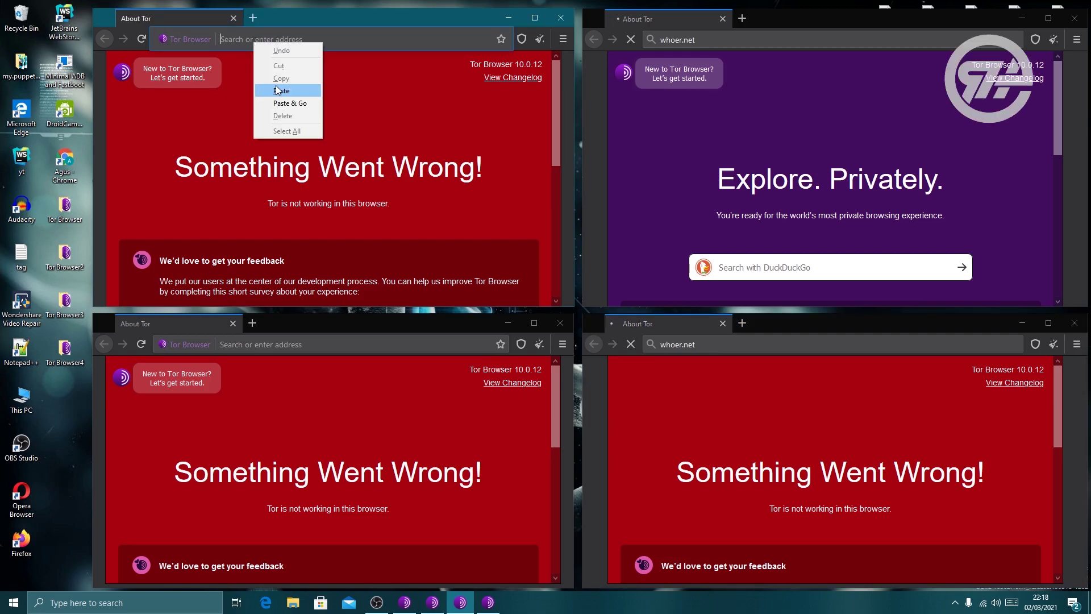
{"action": "left_click", "coordinate": [274, 93]}
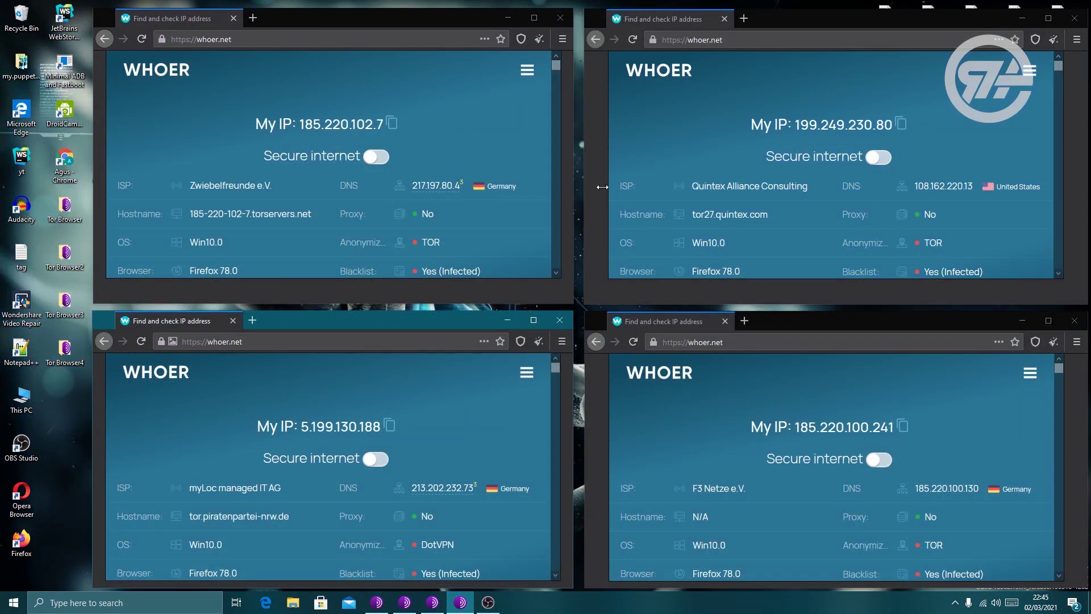